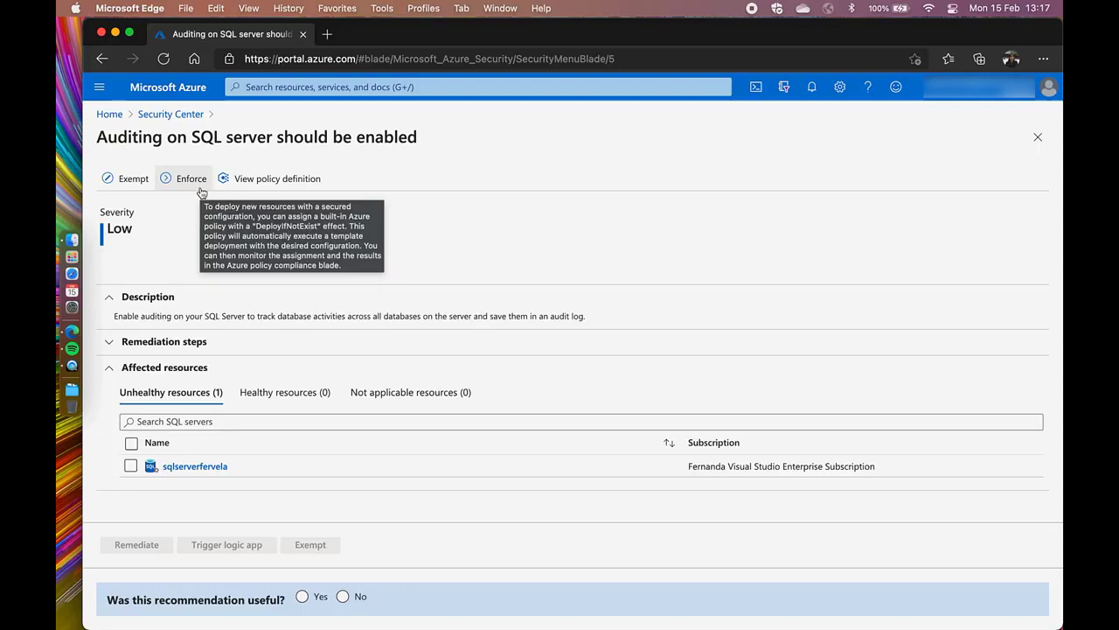
# Start enforcing the SQL server auditing recommendation and open the scope selection for its policy assignment
pyautogui.click(191, 178)
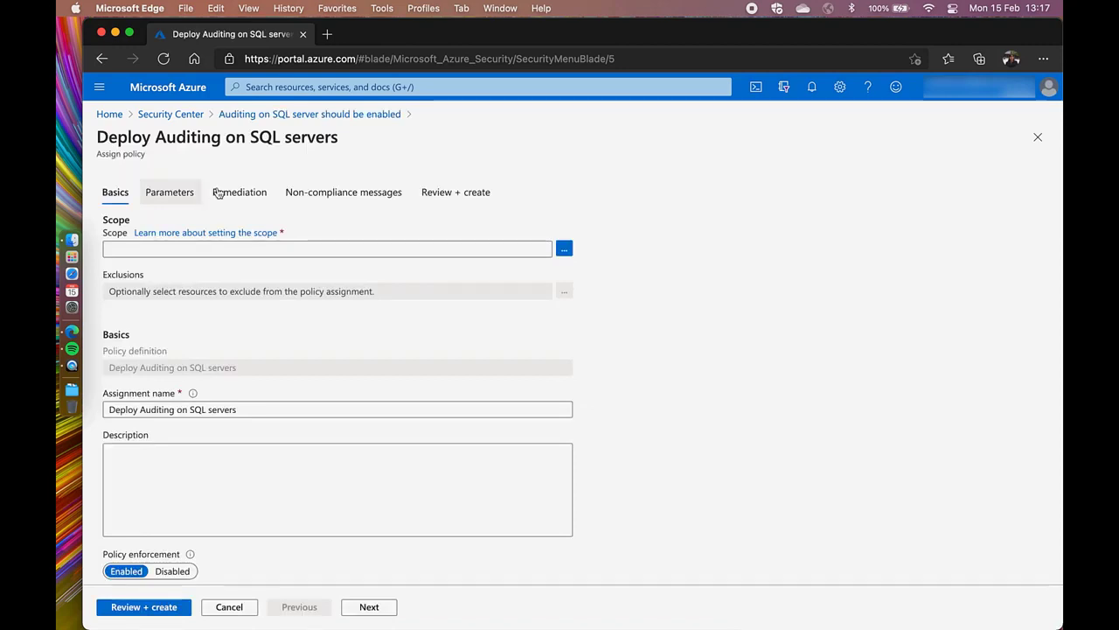
pyautogui.click(564, 251)
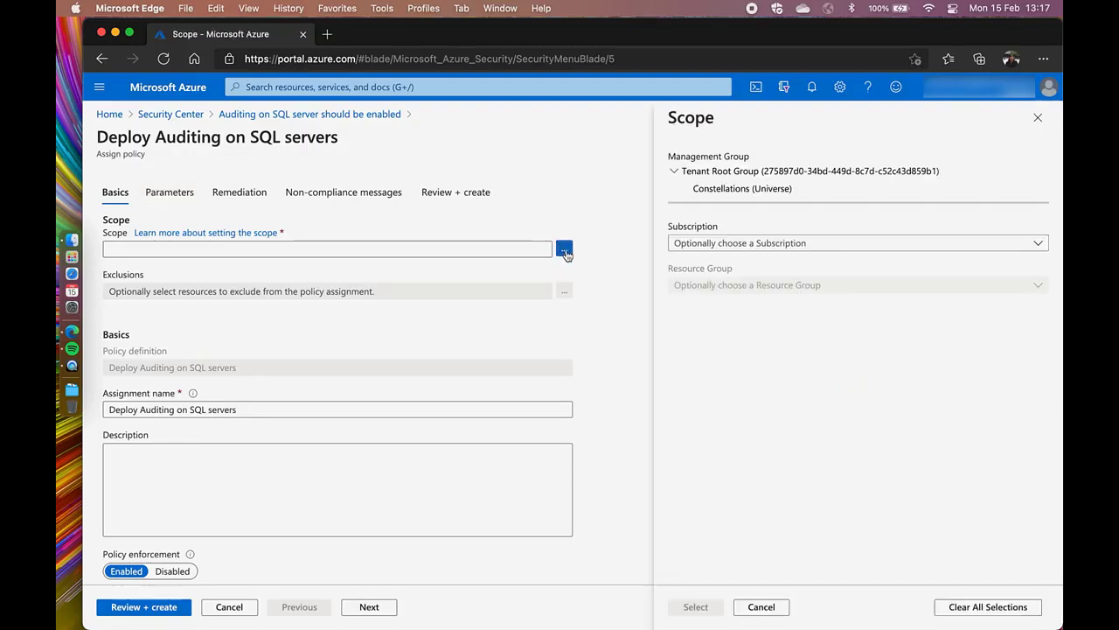
pyautogui.click(748, 192)
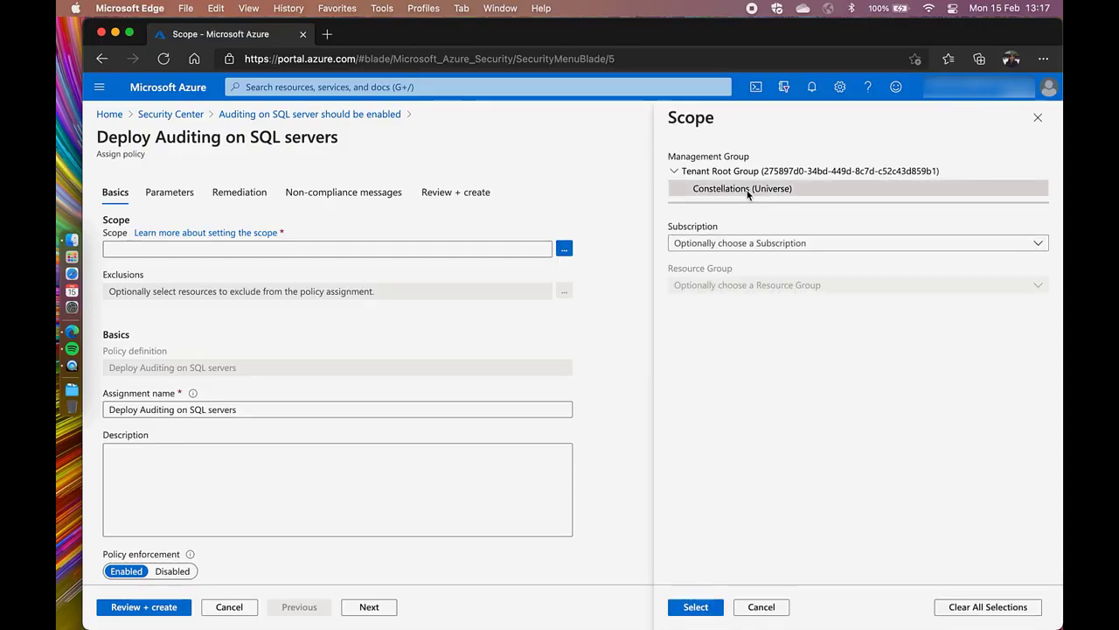
pyautogui.click(771, 244)
pyautogui.click(760, 290)
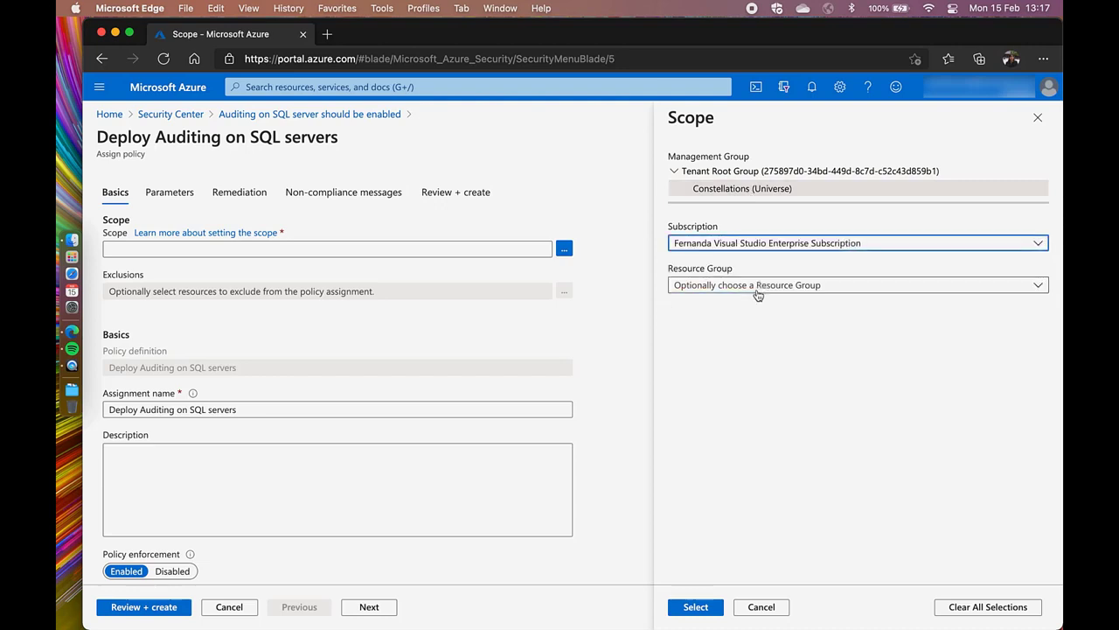
pyautogui.click(749, 285)
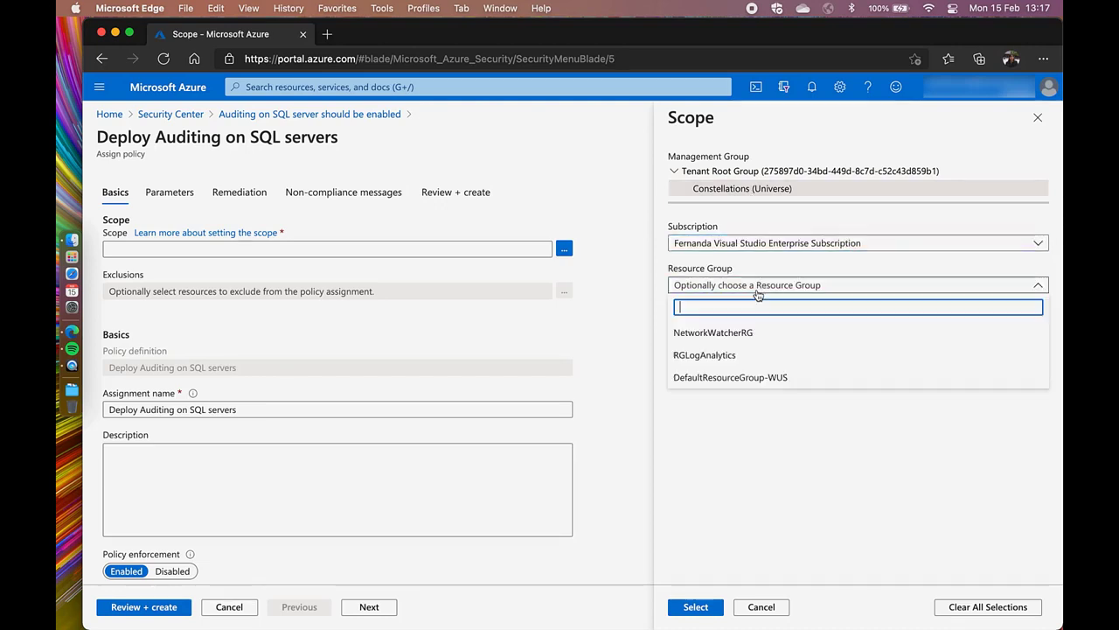
pyautogui.click(725, 378)
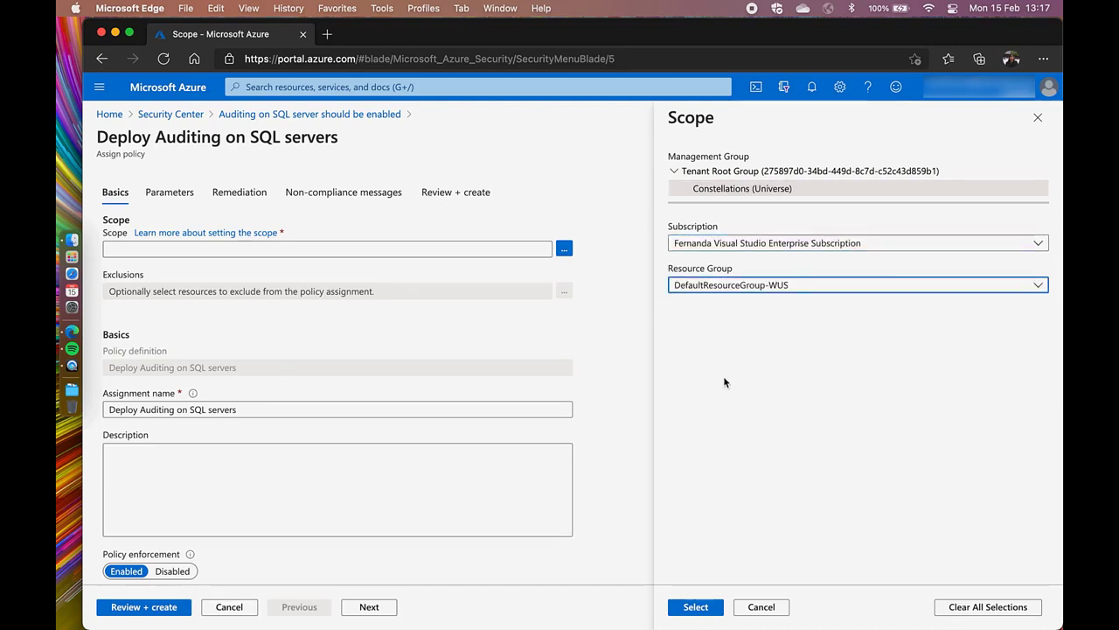
pyautogui.click(1005, 607)
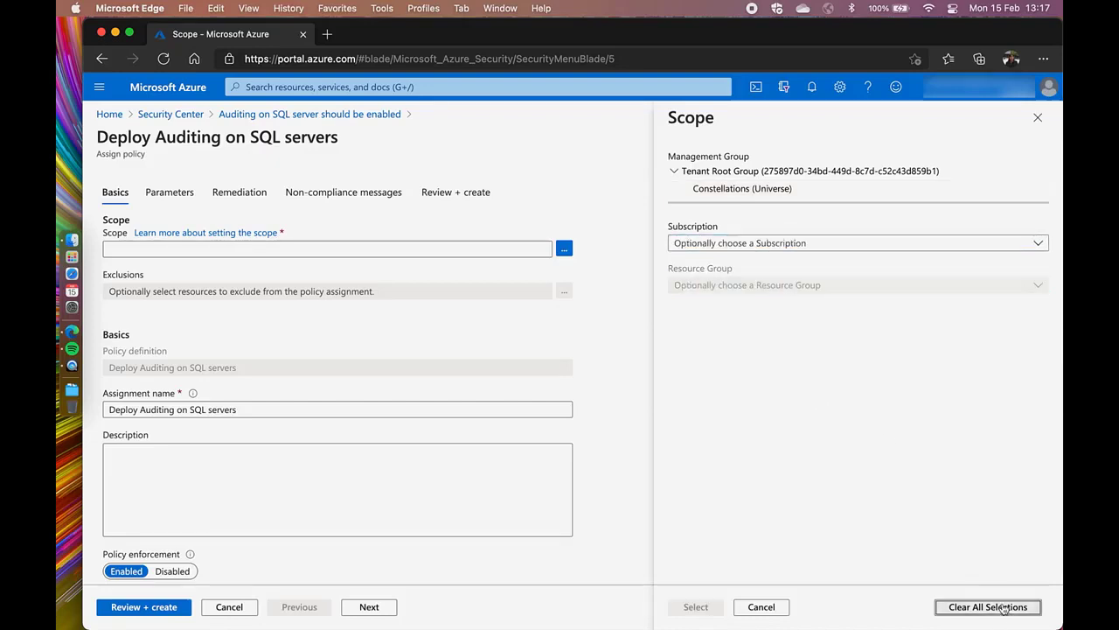
# Set the policy assignment's scope to the Constellations management group
pyautogui.click(806, 190)
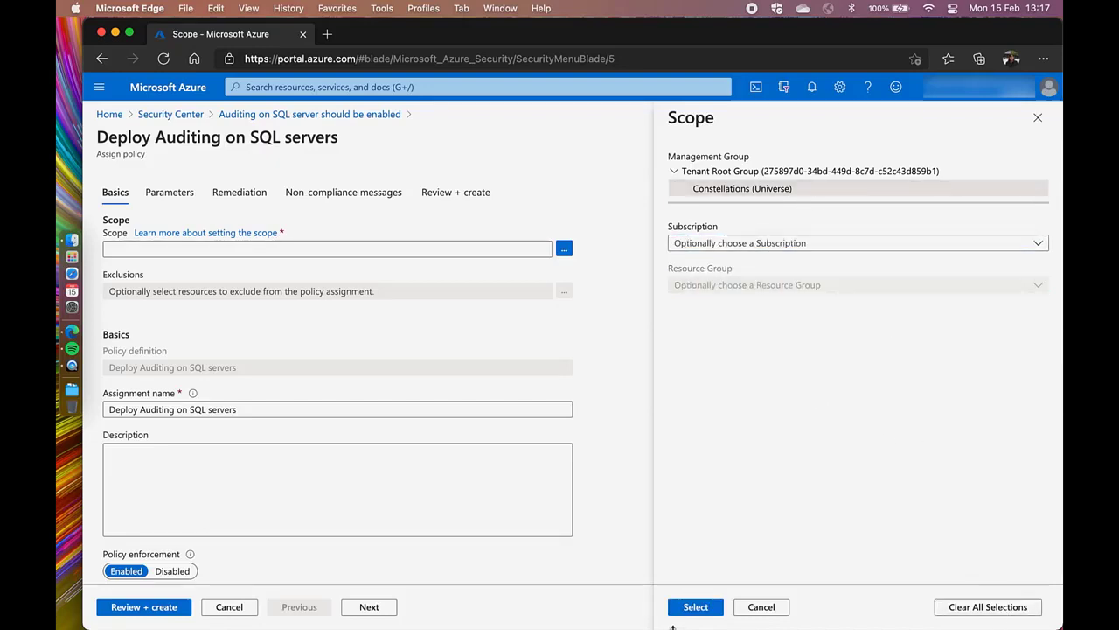
pyautogui.click(693, 606)
pyautogui.click(564, 290)
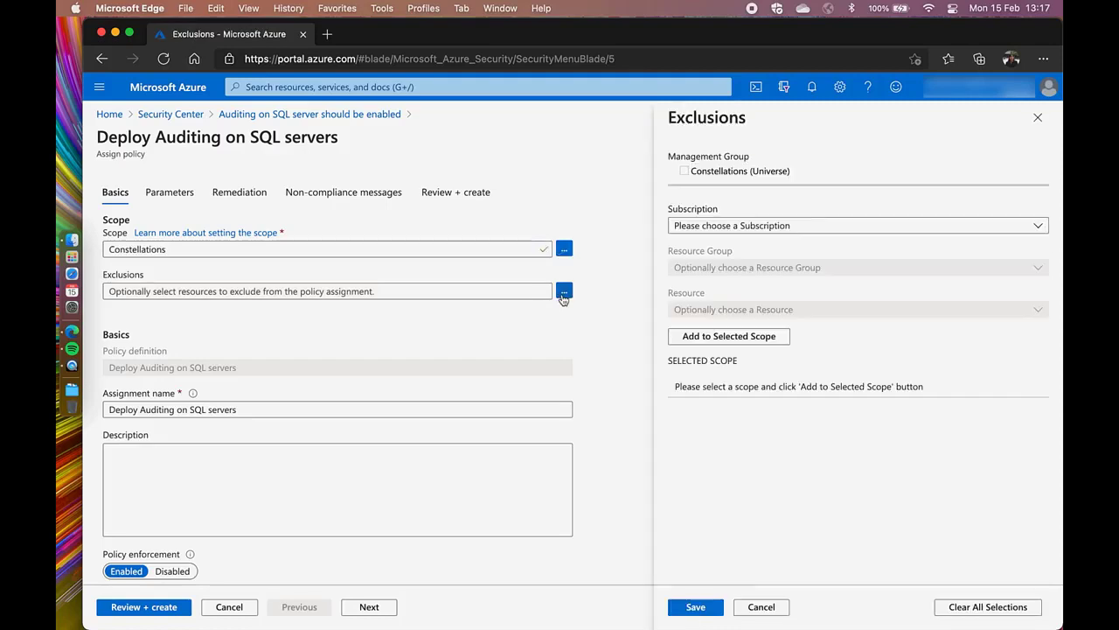
pyautogui.click(700, 226)
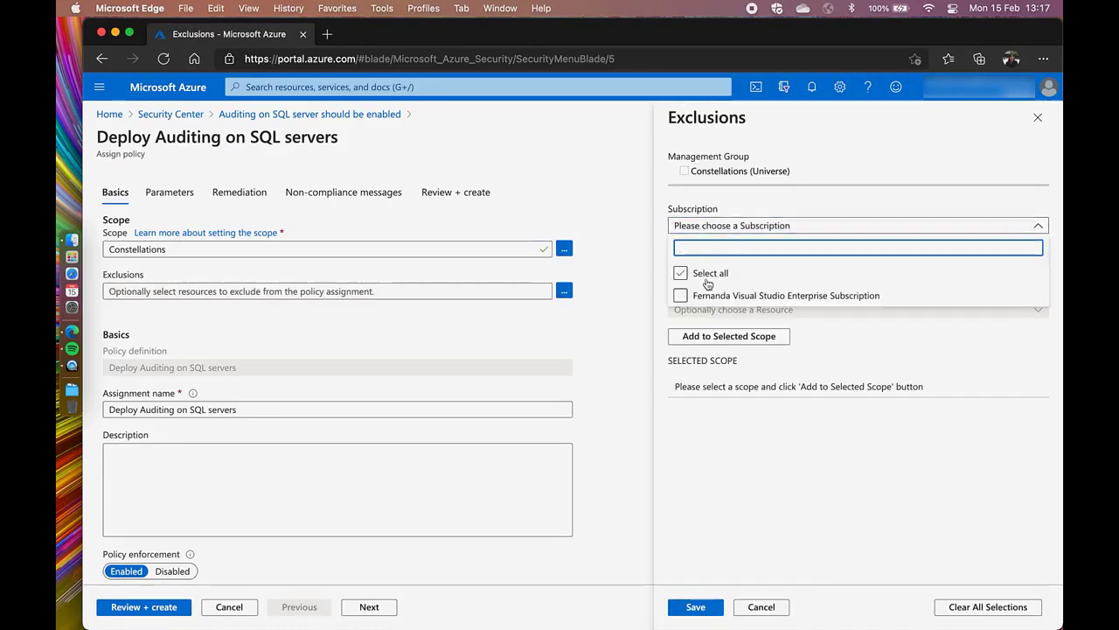
pyautogui.click(706, 295)
pyautogui.click(854, 341)
pyautogui.click(799, 268)
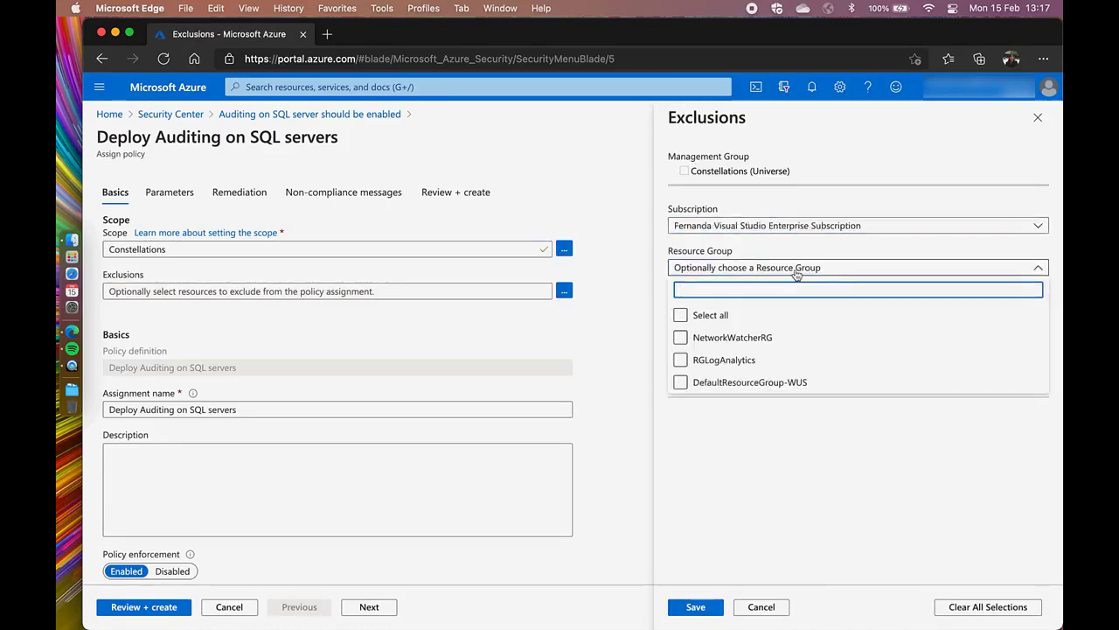
pyautogui.click(838, 269)
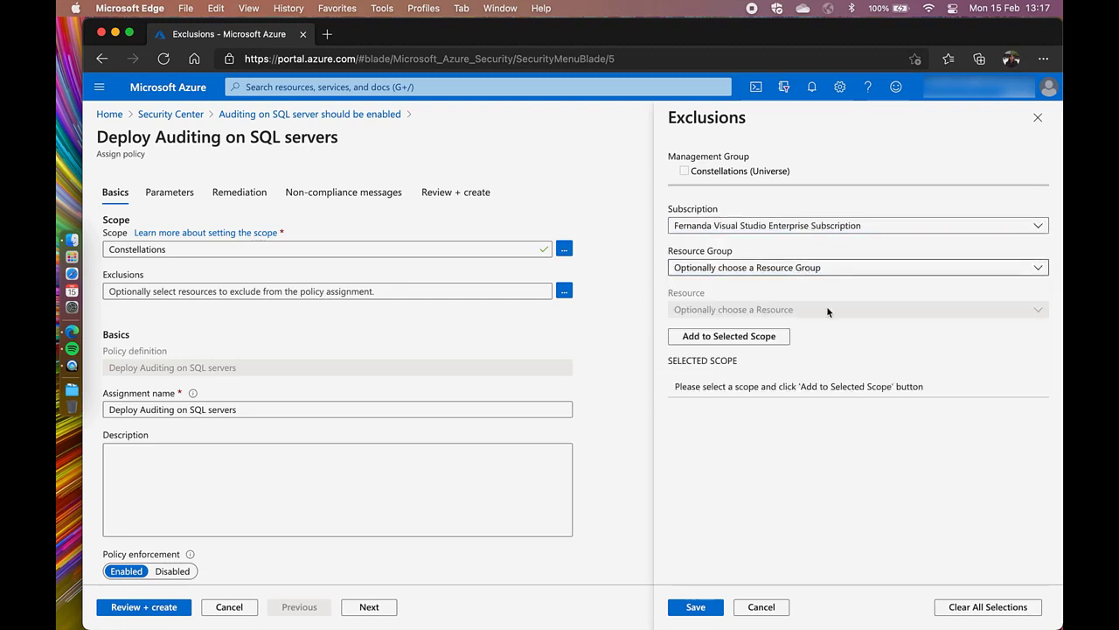
pyautogui.click(771, 610)
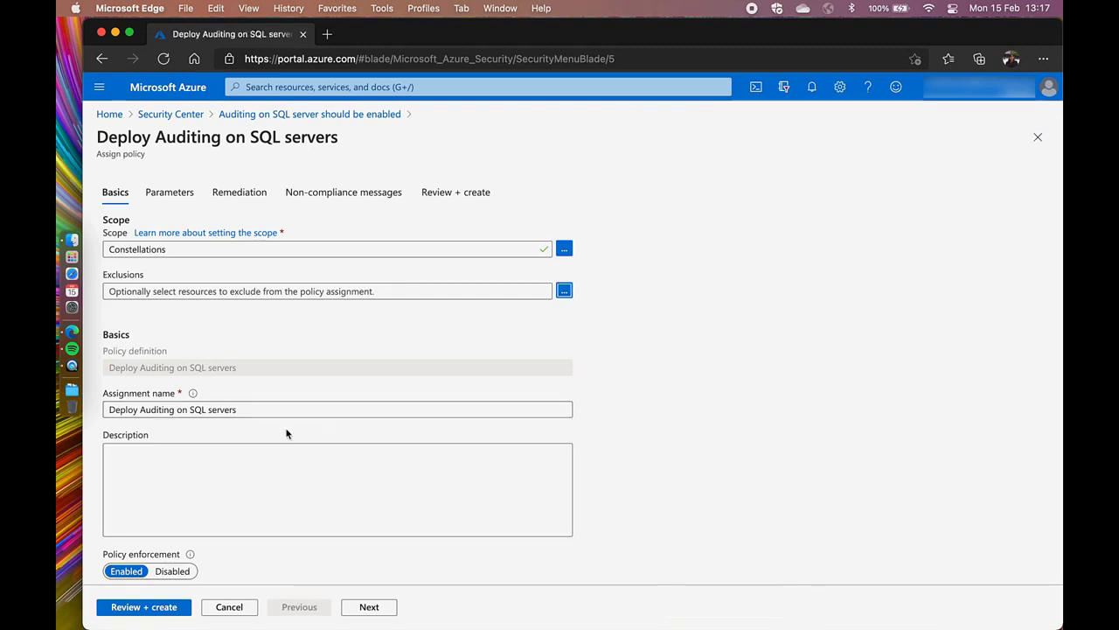
# In the assignment parameters, choose the Visual Studio Enterprise subscription and DefaultResourceGroup-WUS as the resource group for storage accounts
pyautogui.click(369, 607)
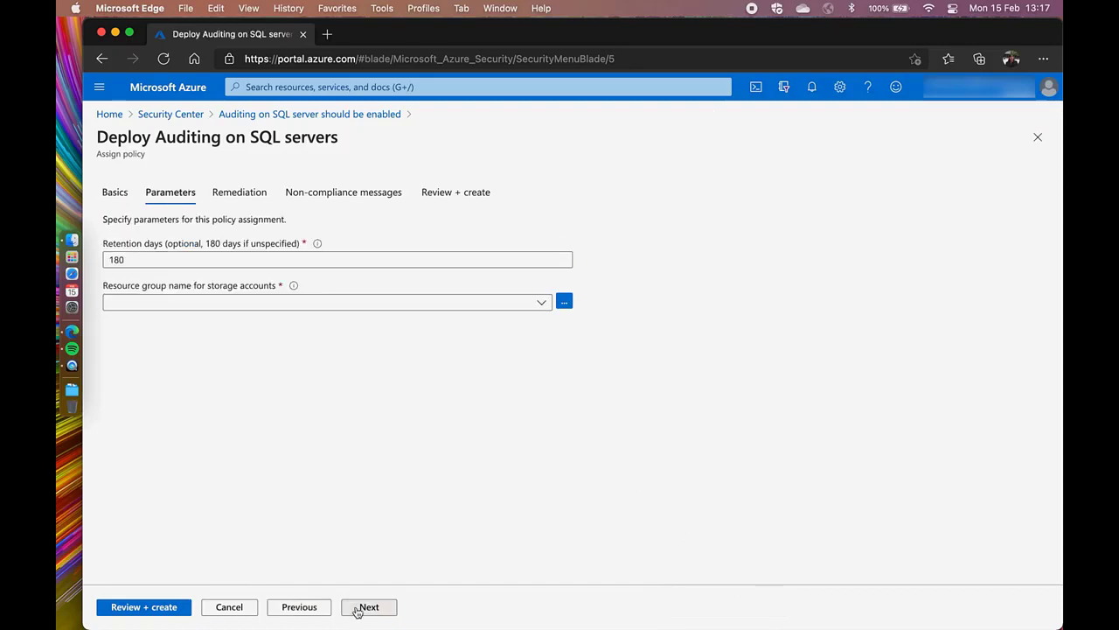
pyautogui.click(213, 259)
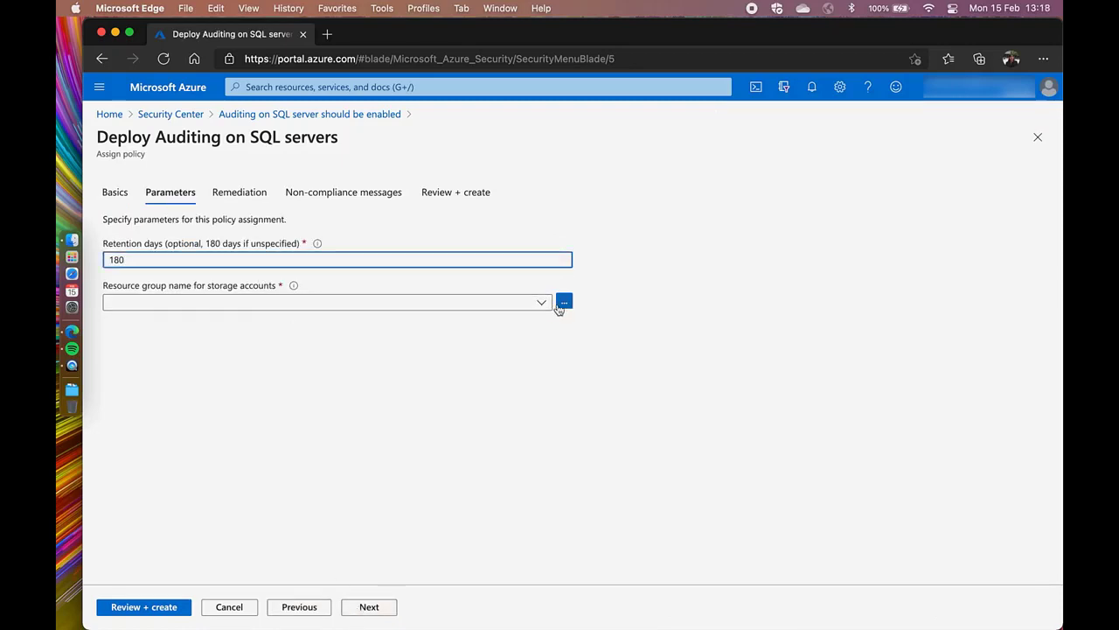
pyautogui.click(542, 301)
pyautogui.click(542, 302)
pyautogui.click(564, 302)
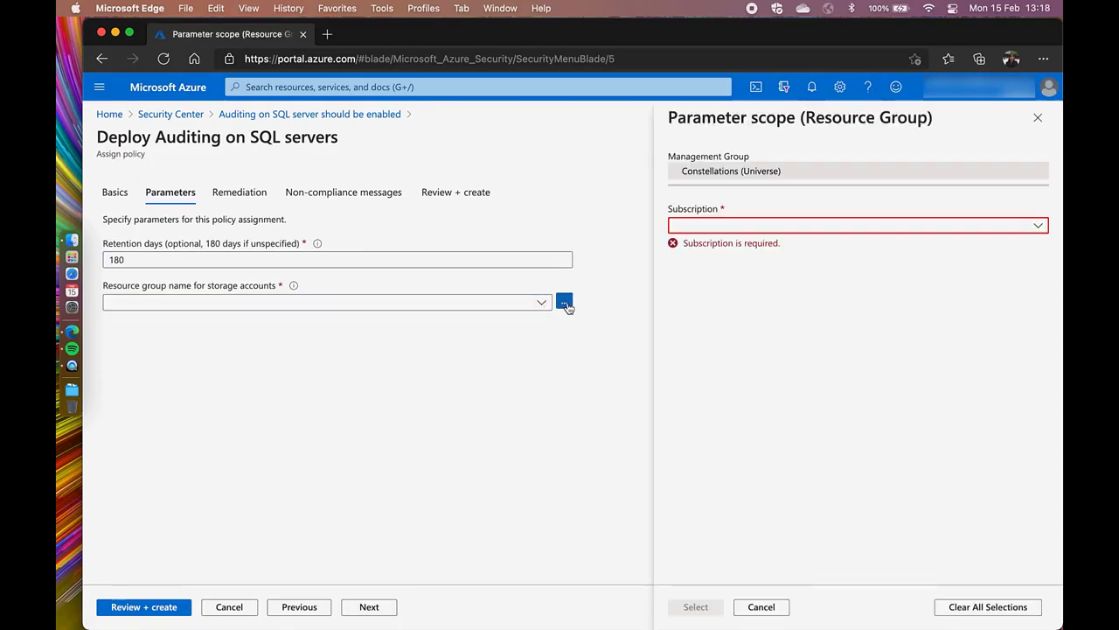
pyautogui.click(707, 227)
pyautogui.click(702, 274)
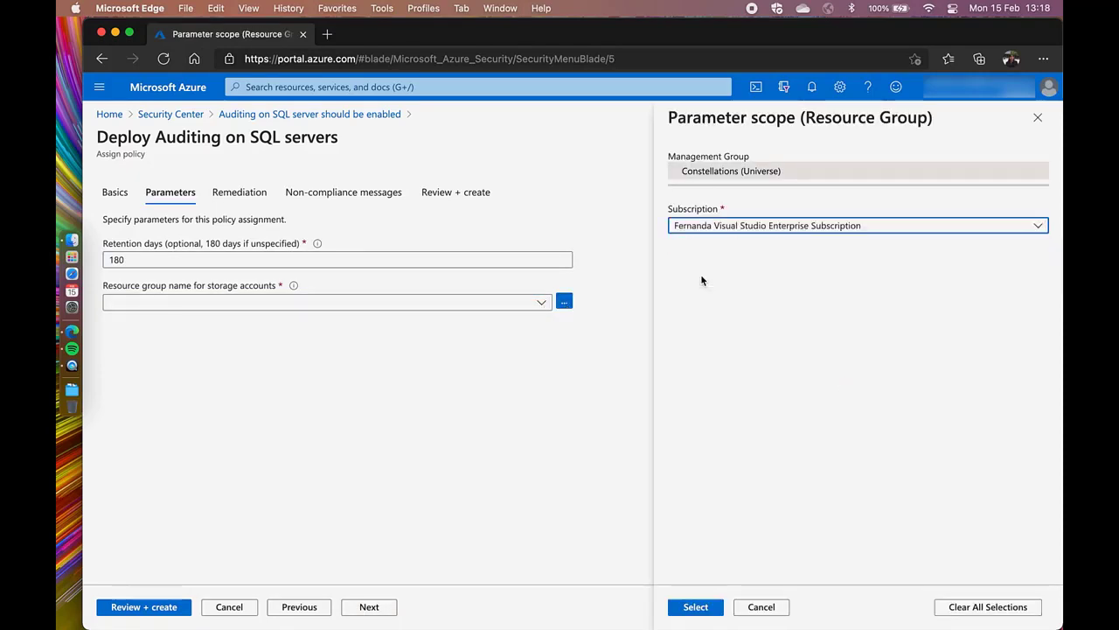
pyautogui.click(700, 605)
pyautogui.click(541, 303)
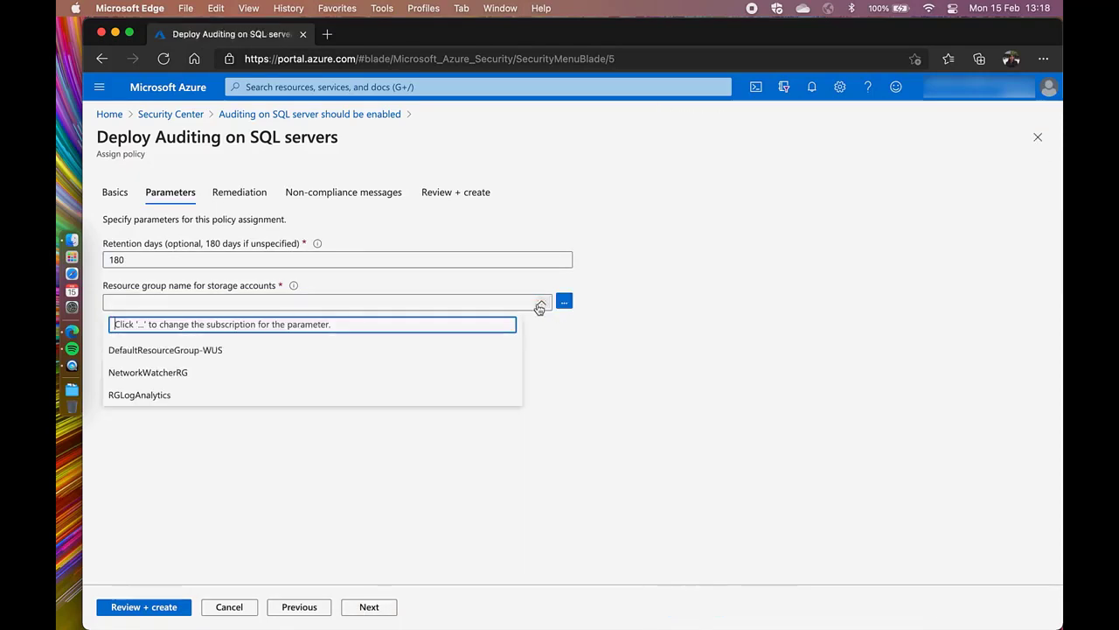
pyautogui.click(376, 358)
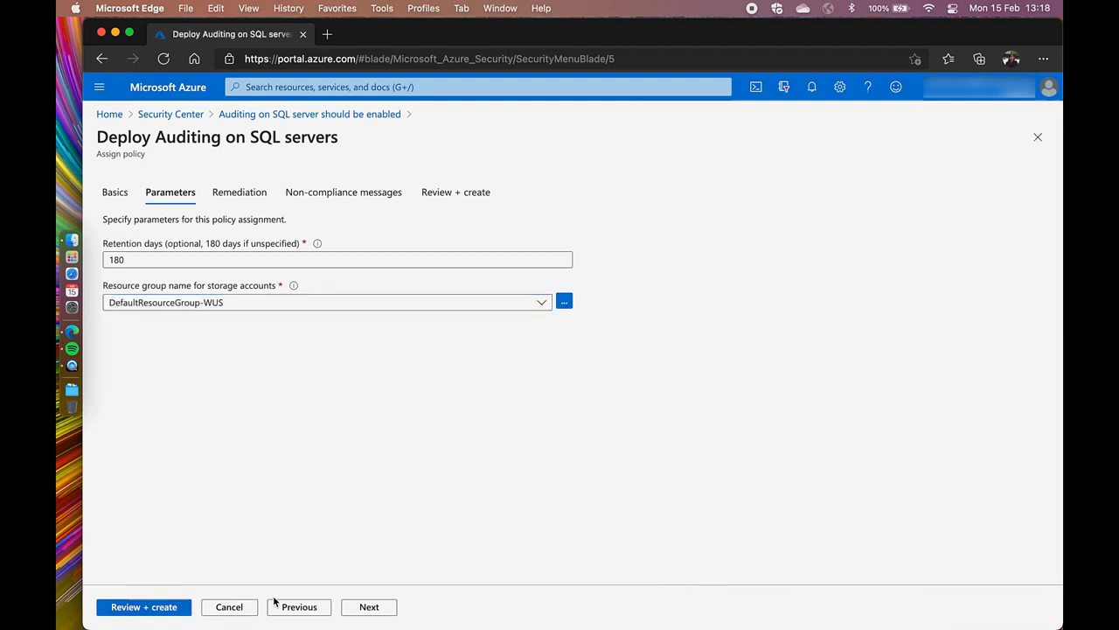
# Enter "Check with your security admin" as the non-compliance message and create the policy assignment
pyautogui.click(365, 607)
pyautogui.click(364, 610)
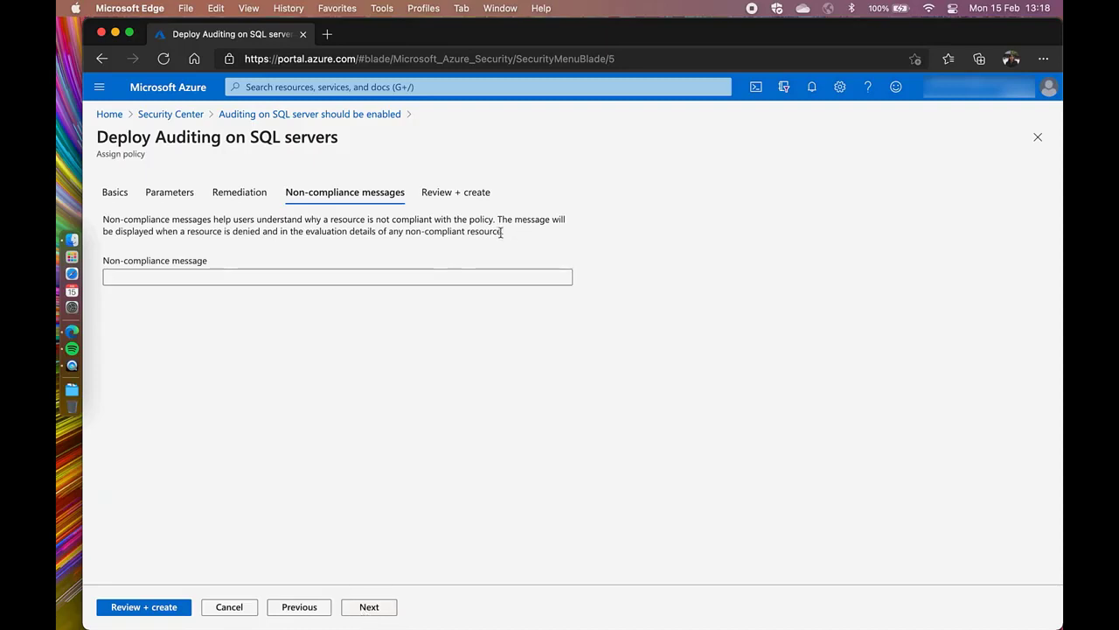
pyautogui.click(379, 282)
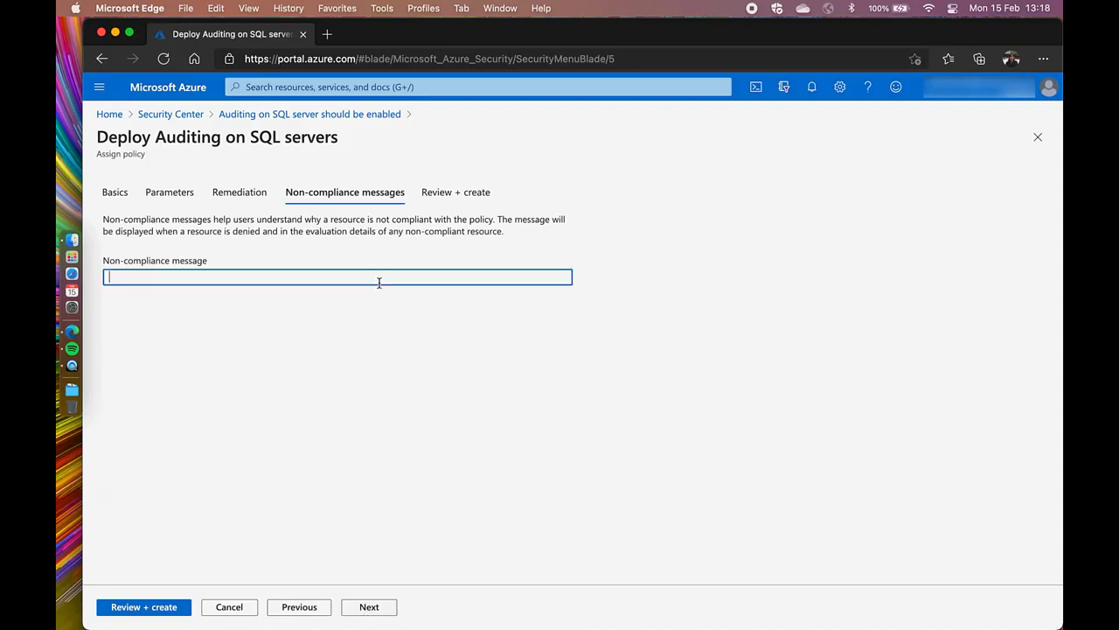
pyautogui.write('Check with your security admin')
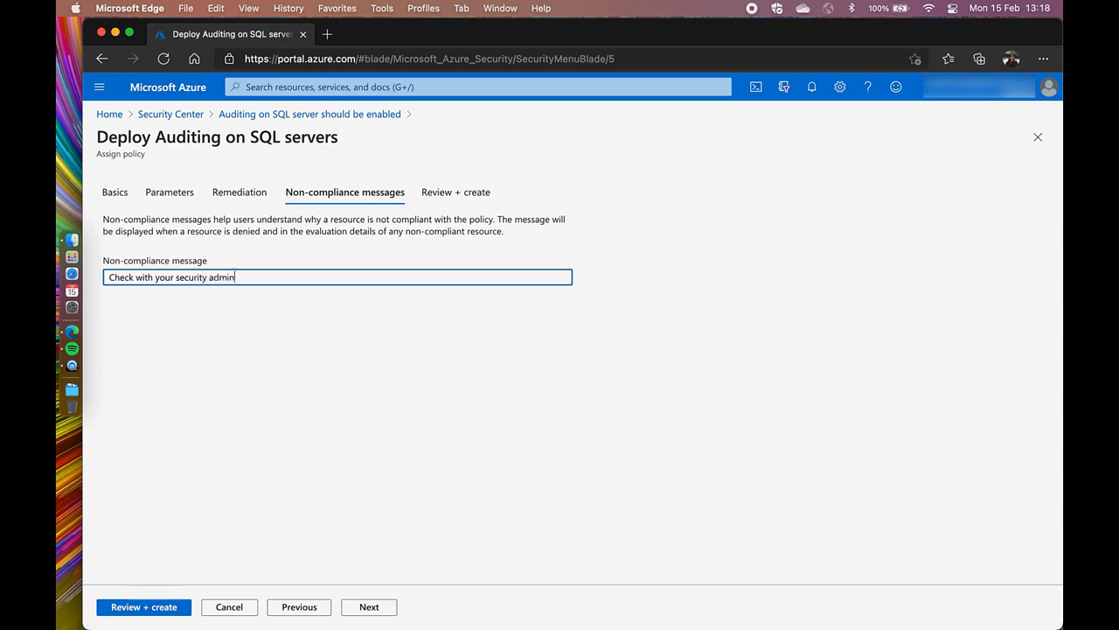
pyautogui.click(382, 616)
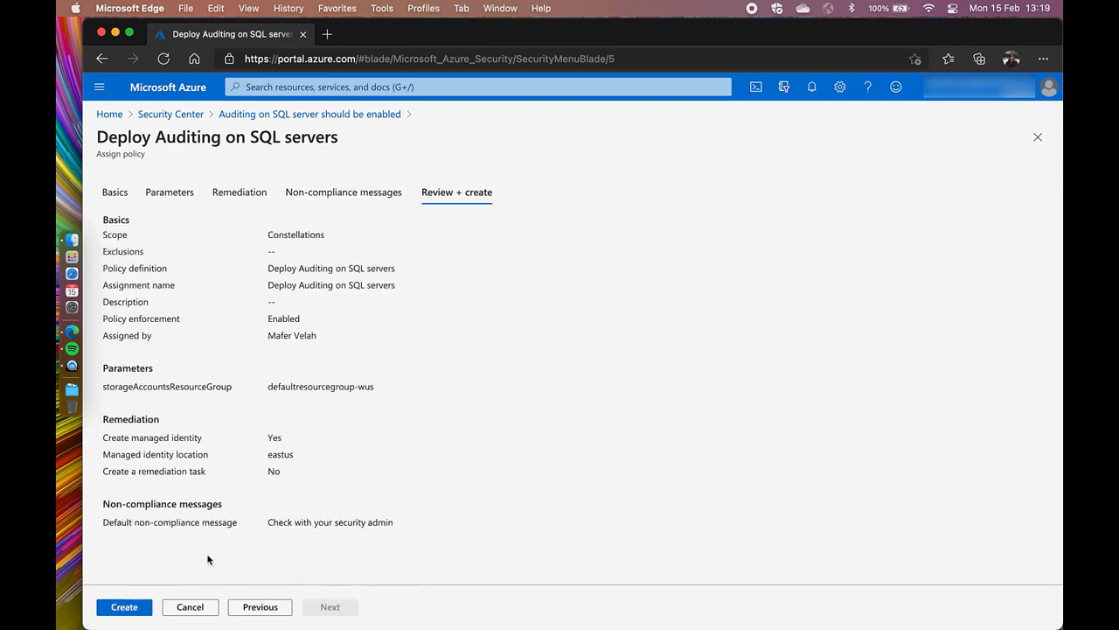
pyautogui.click(145, 607)
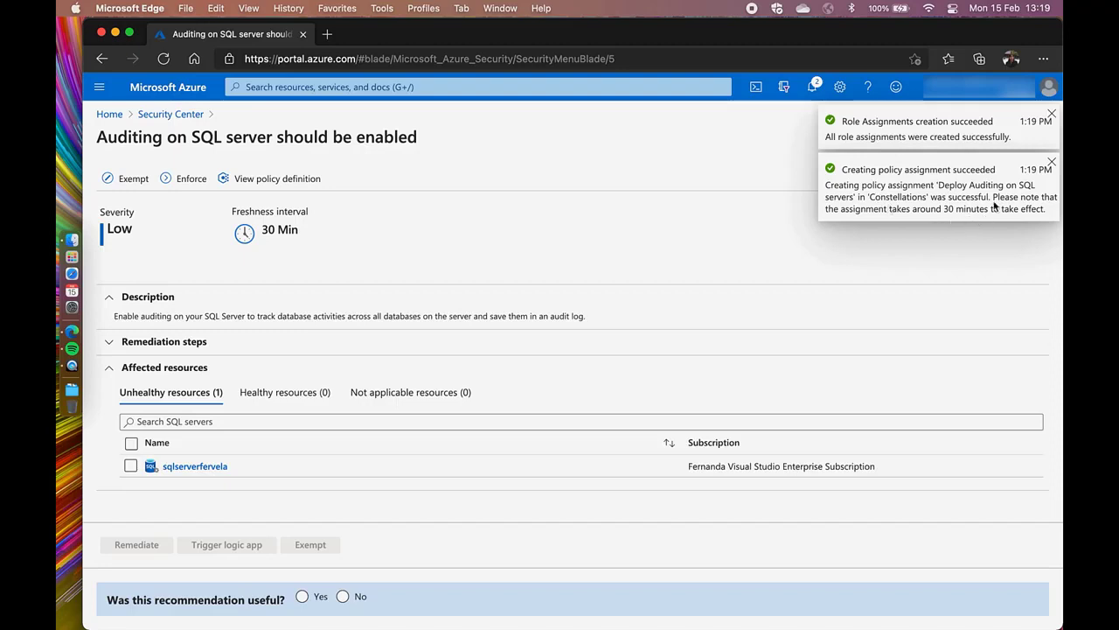
# Return to the recommendations list and start an exemption for "Diagnostic logs in Event Hub should be enabled"
pyautogui.click(1052, 162)
pyautogui.click(1039, 137)
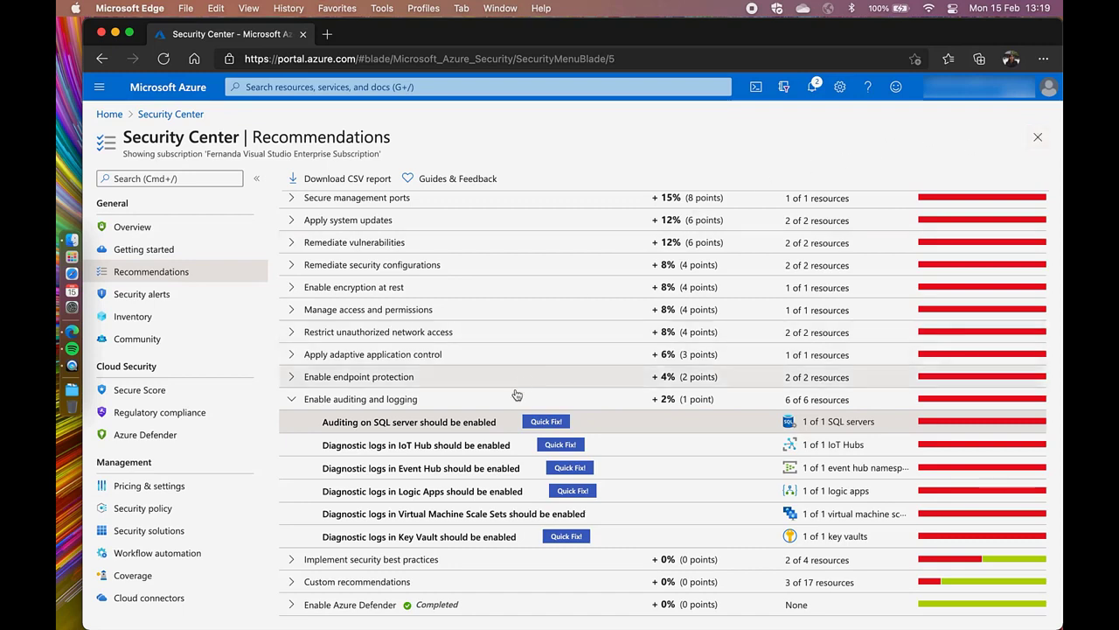
pyautogui.click(447, 473)
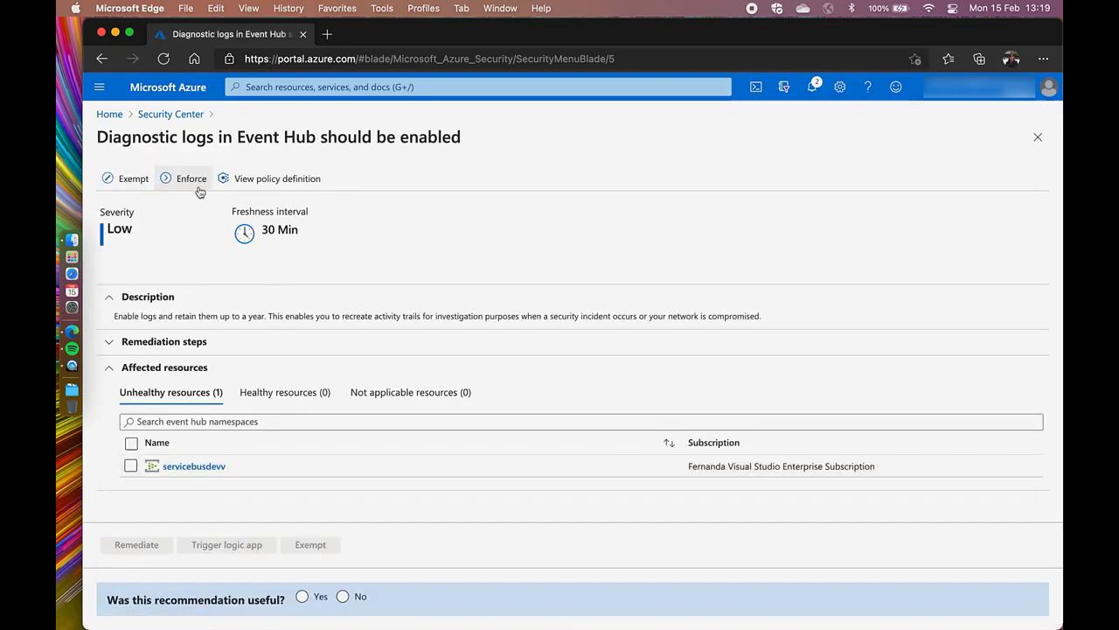
pyautogui.click(140, 182)
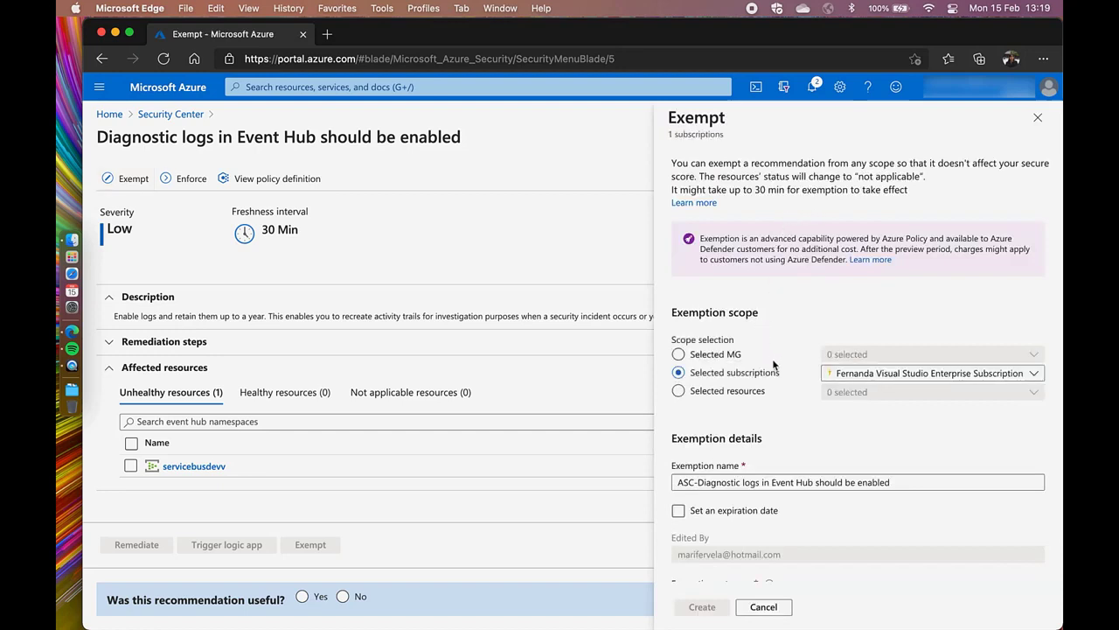
# Set the exemption category to Waiver (risk accepted) and enter "Test event hub" as the exemption description
pyautogui.scroll(-2, 839, 444)
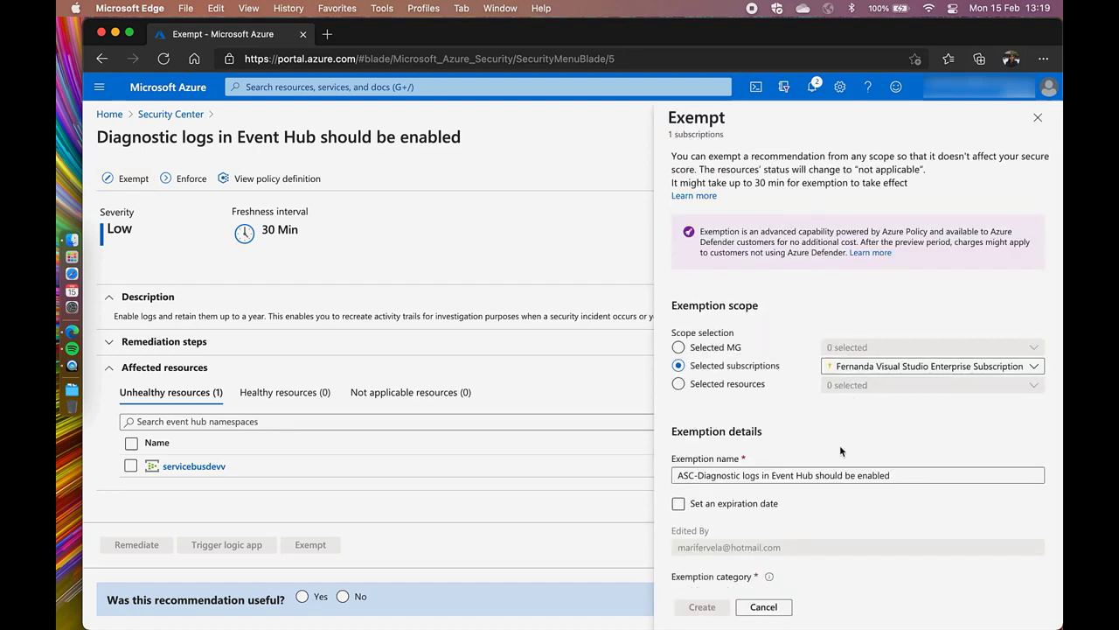
pyautogui.scroll(-3, 839, 451)
pyautogui.click(752, 447)
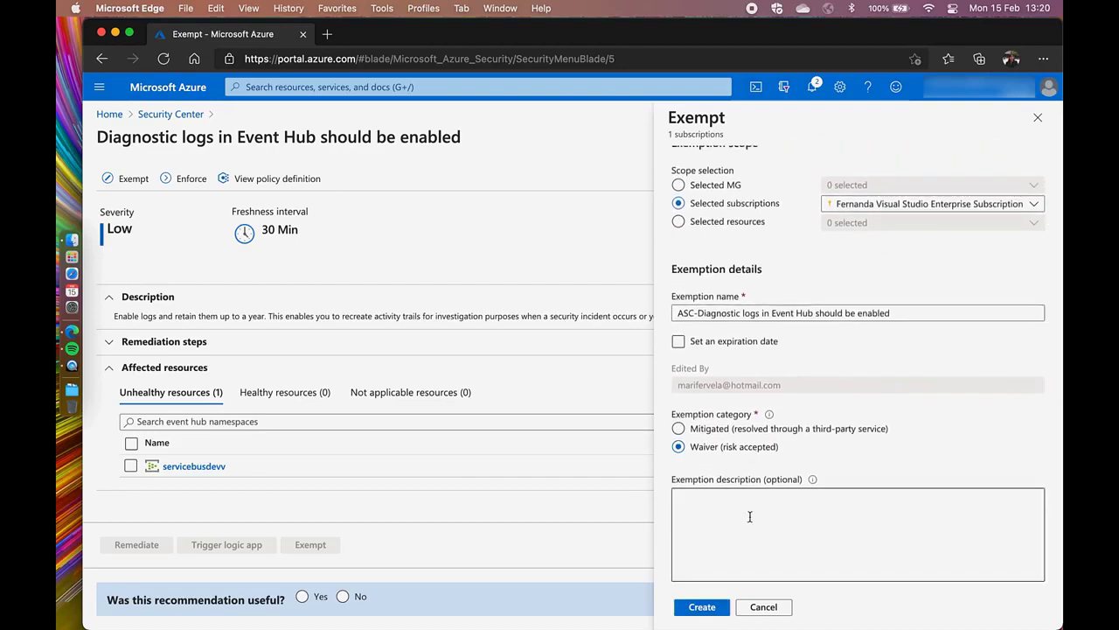
pyautogui.click(749, 517)
pyautogui.write('Test event hub')
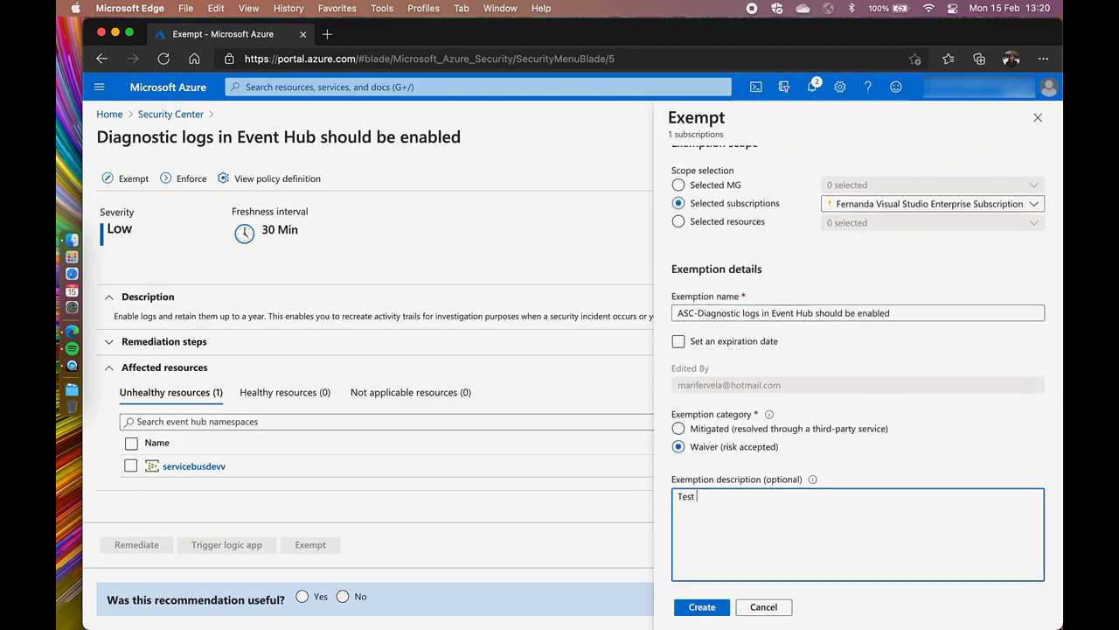
# Give the exemption an expiration date of 02/27/2021
pyautogui.click(678, 341)
pyautogui.click(847, 384)
pyautogui.click(807, 512)
pyautogui.click(911, 384)
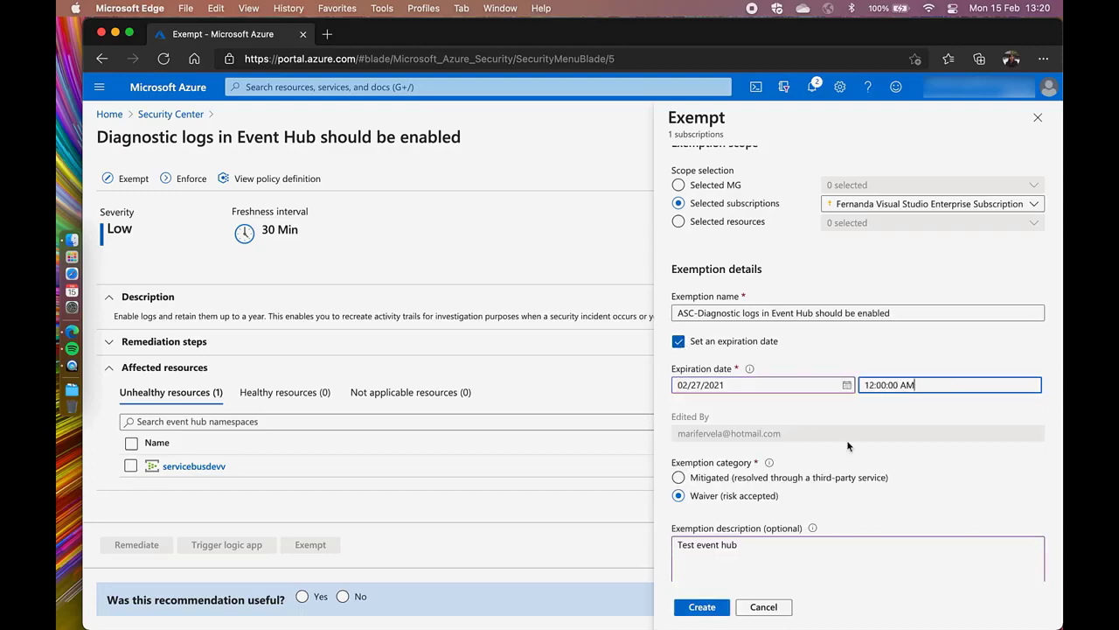
# Limit the exemption scope to the servicebusdevv resource, create the exemption and dismiss the notification
pyautogui.scroll(-1, 791, 527)
pyautogui.scroll(2, 788, 196)
pyautogui.scroll(1, 788, 196)
pyautogui.click(731, 285)
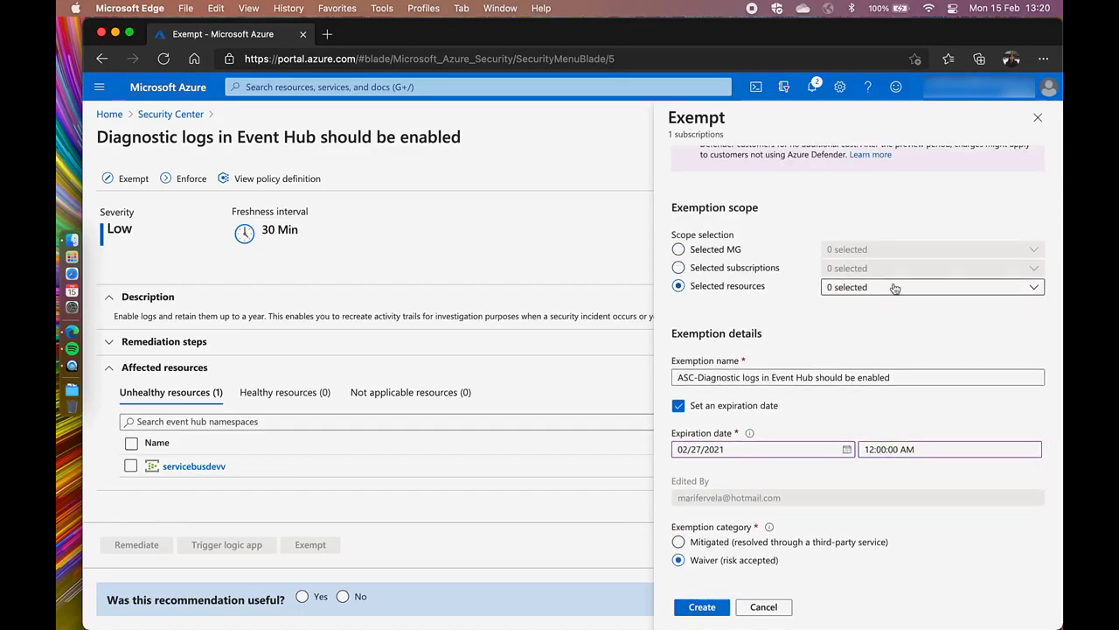
pyautogui.click(824, 287)
pyautogui.click(833, 378)
pyautogui.scroll(-3, 901, 480)
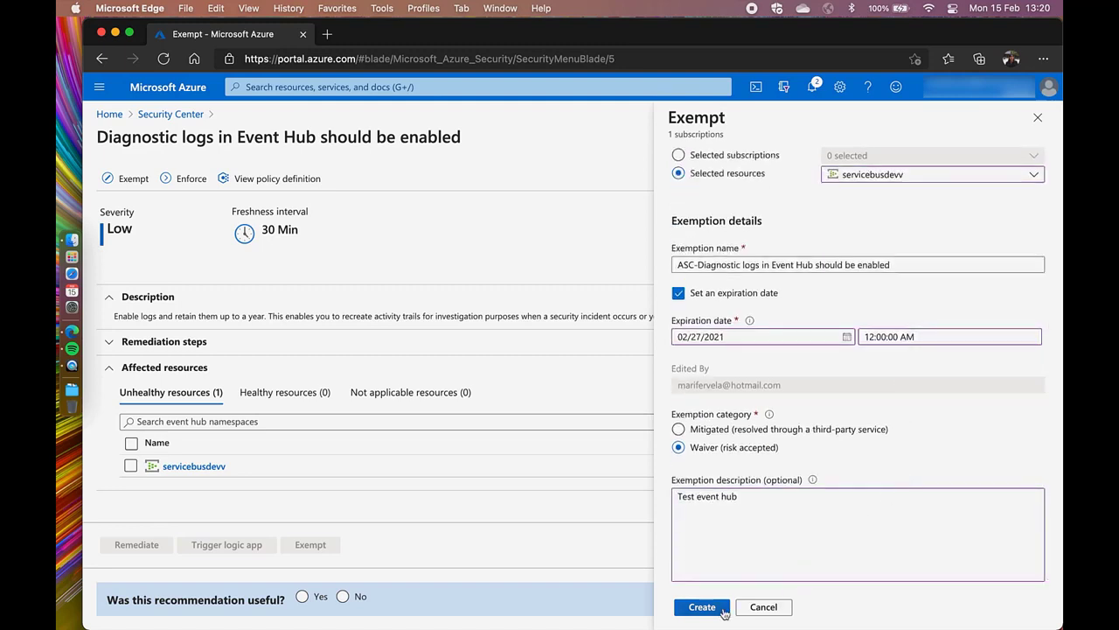
pyautogui.click(702, 607)
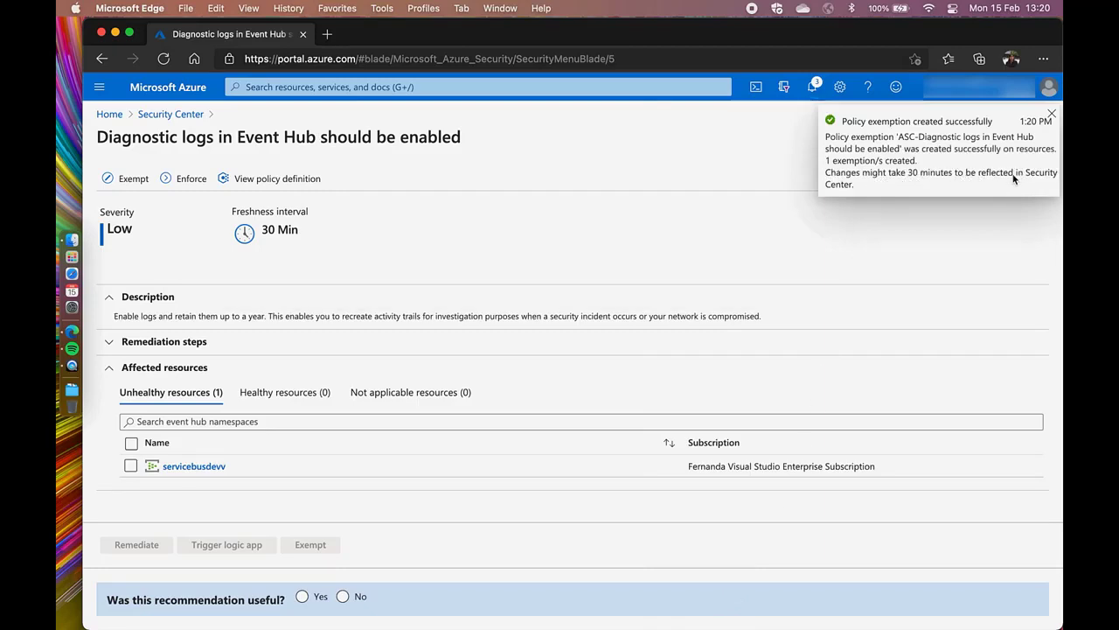
pyautogui.click(1049, 114)
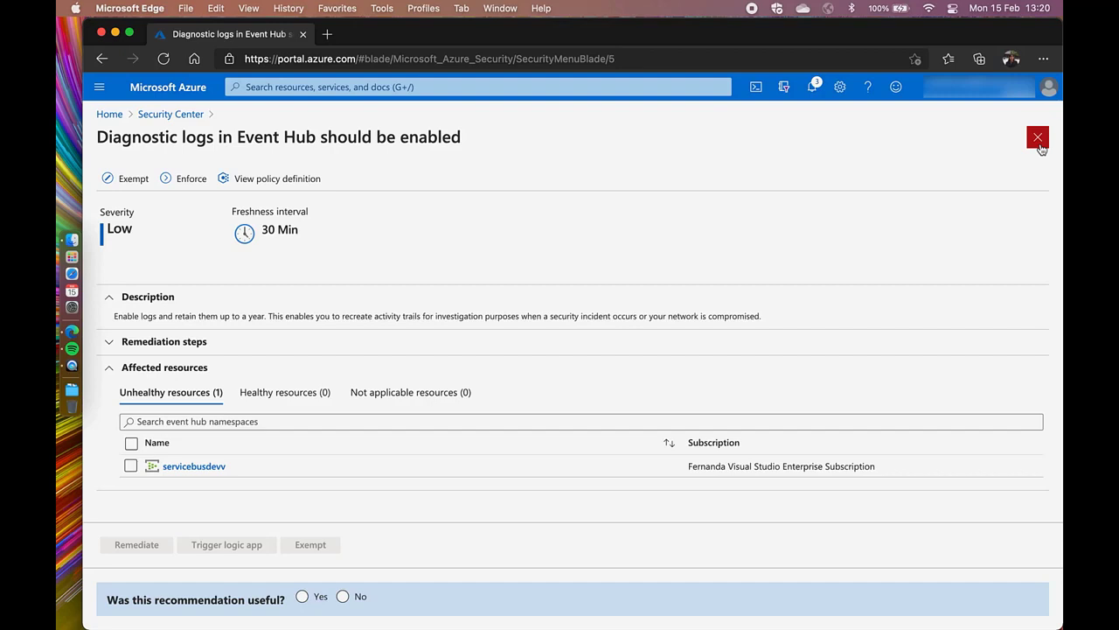
# Return to the recommendations list, open "Diagnostic logs in Logic Apps should be enabled" and expand its remediation steps
pyautogui.click(1038, 138)
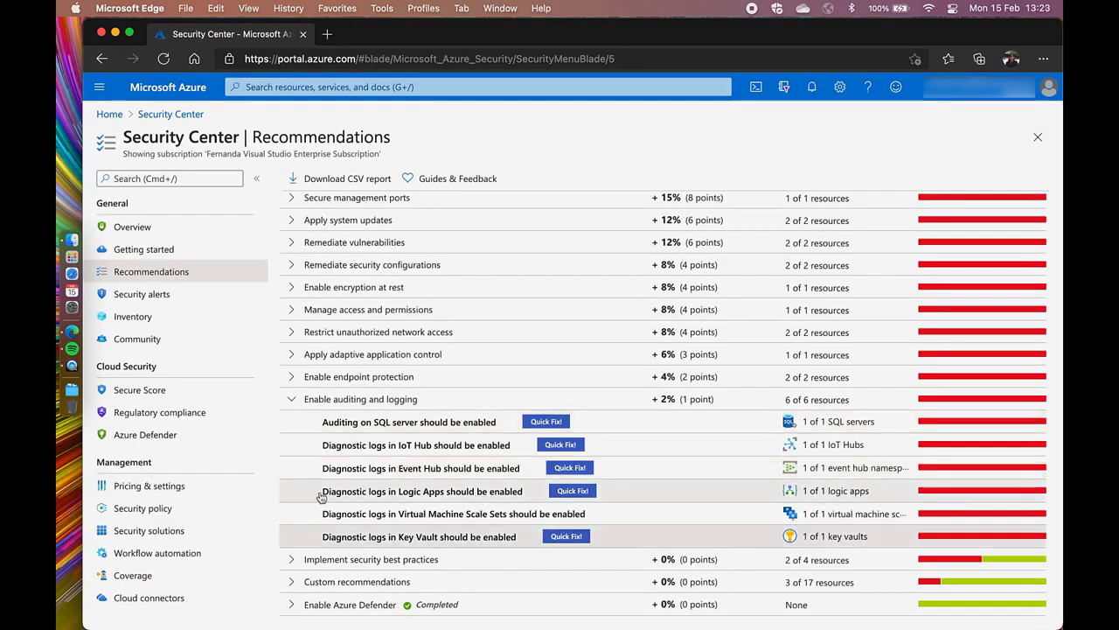
pyautogui.click(320, 495)
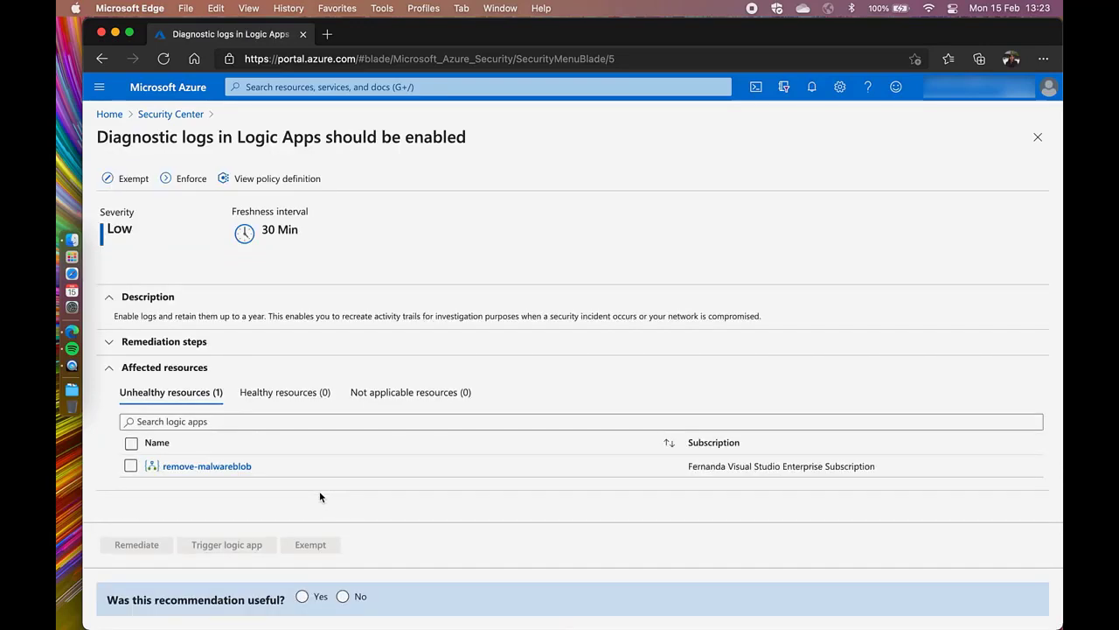
pyautogui.click(268, 342)
pyautogui.scroll(-4, 268, 345)
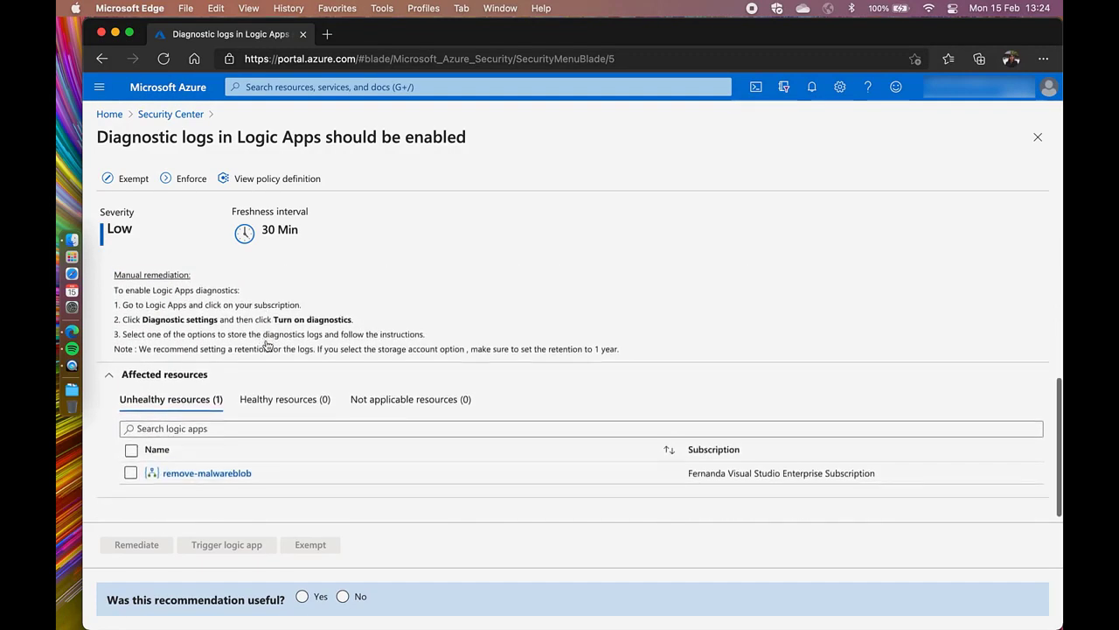
pyautogui.scroll(3, 267, 341)
# Examine the Logic Apps automatic remediation script, including the WorkflowRuntime logs, AllMetrics and retentionDays settings, and close it
pyautogui.click(224, 325)
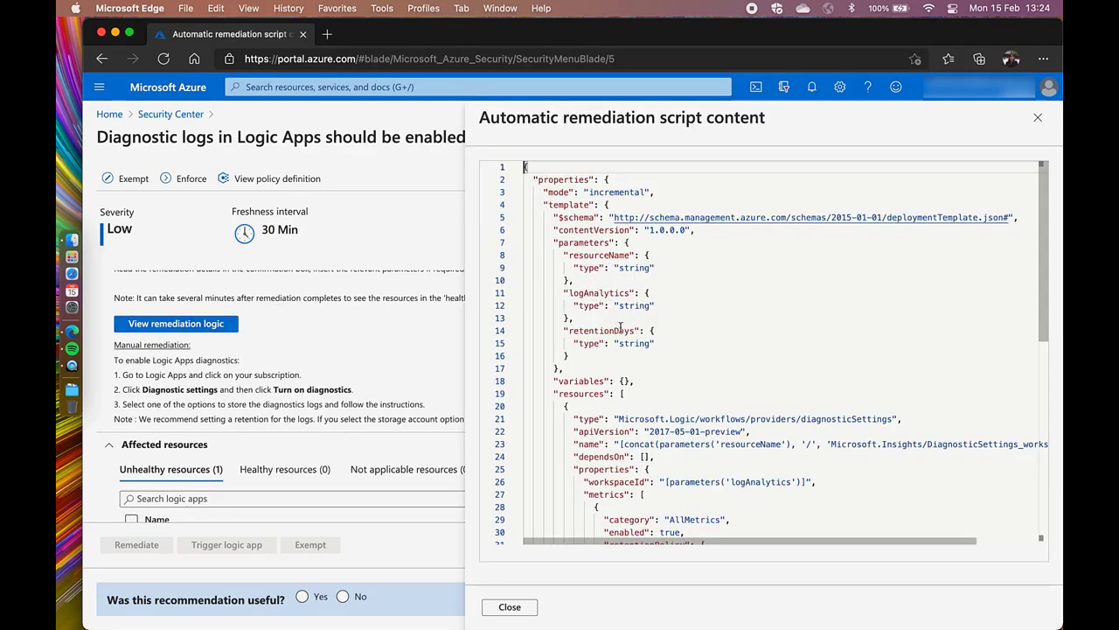
pyautogui.scroll(-5, 627, 341)
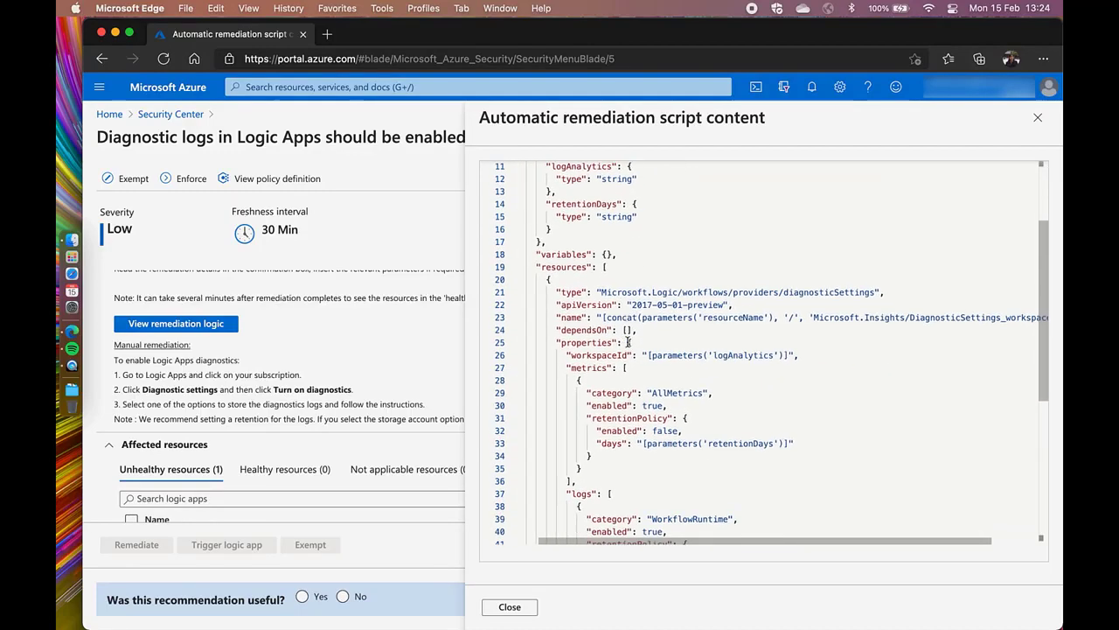
pyautogui.scroll(-3, 627, 341)
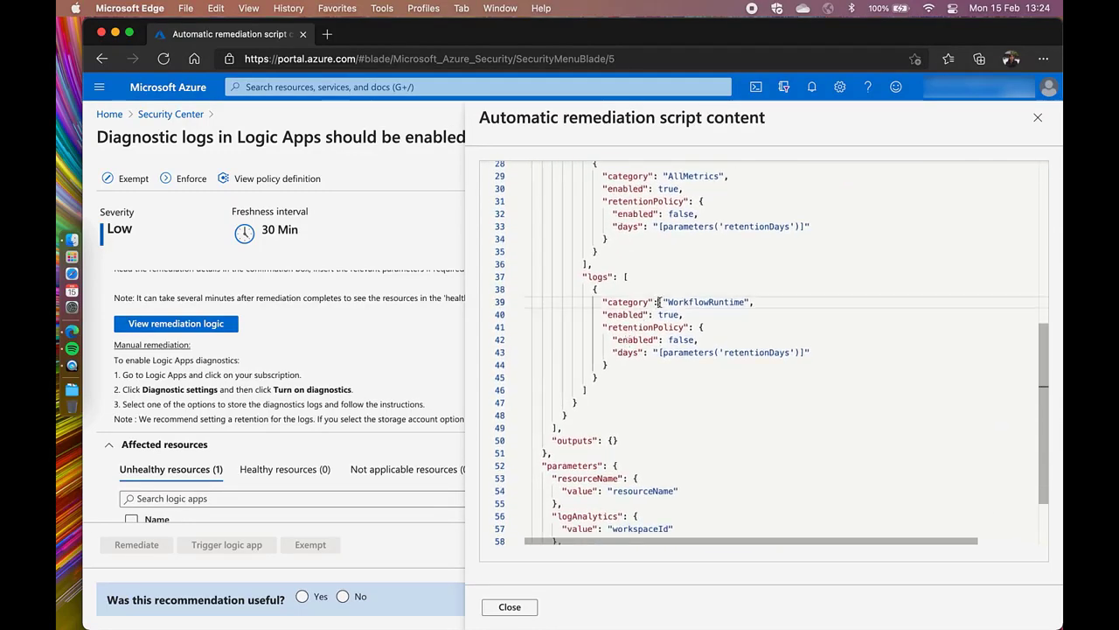
pyautogui.moveTo(659, 301); pyautogui.dragTo(719, 310)
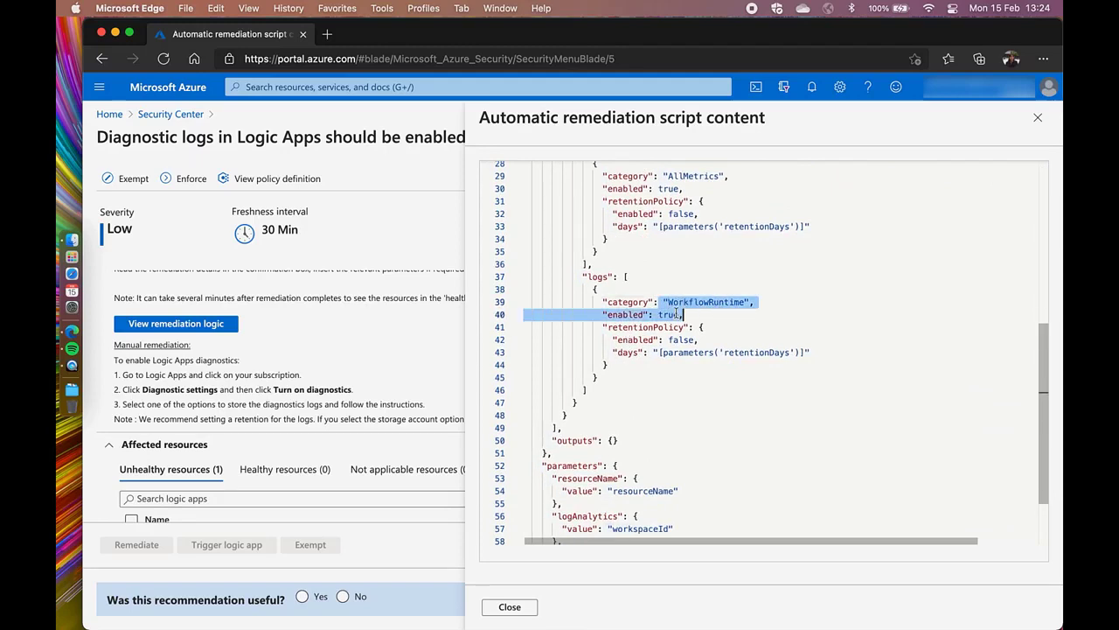
pyautogui.scroll(3, 676, 313)
pyautogui.moveTo(666, 287); pyautogui.dragTo(683, 299)
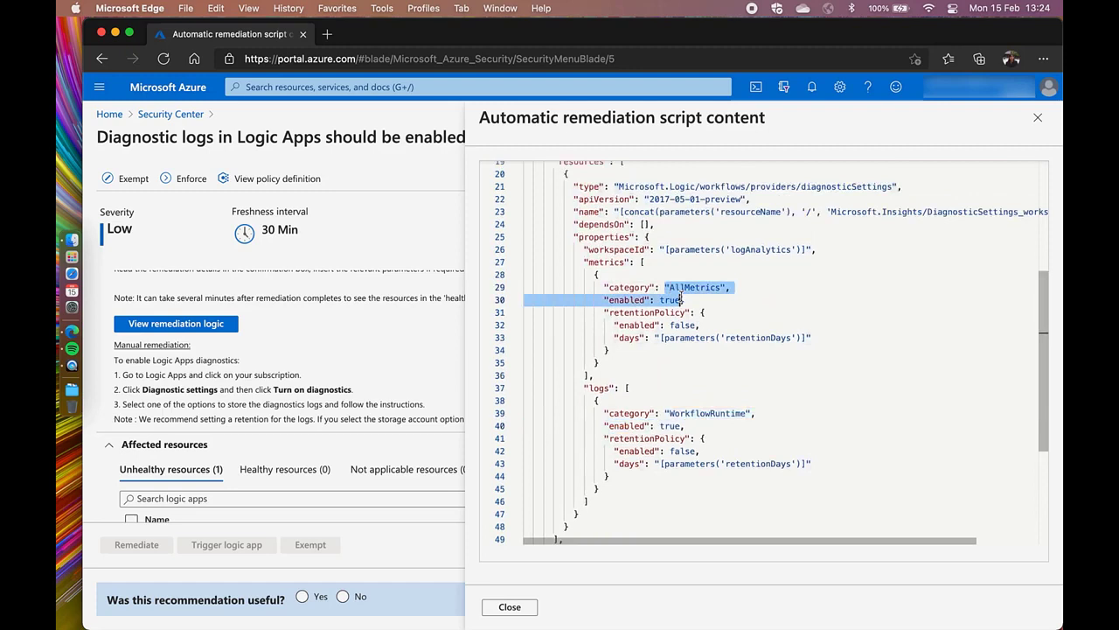
pyautogui.scroll(-5, 717, 297)
pyautogui.click(639, 480)
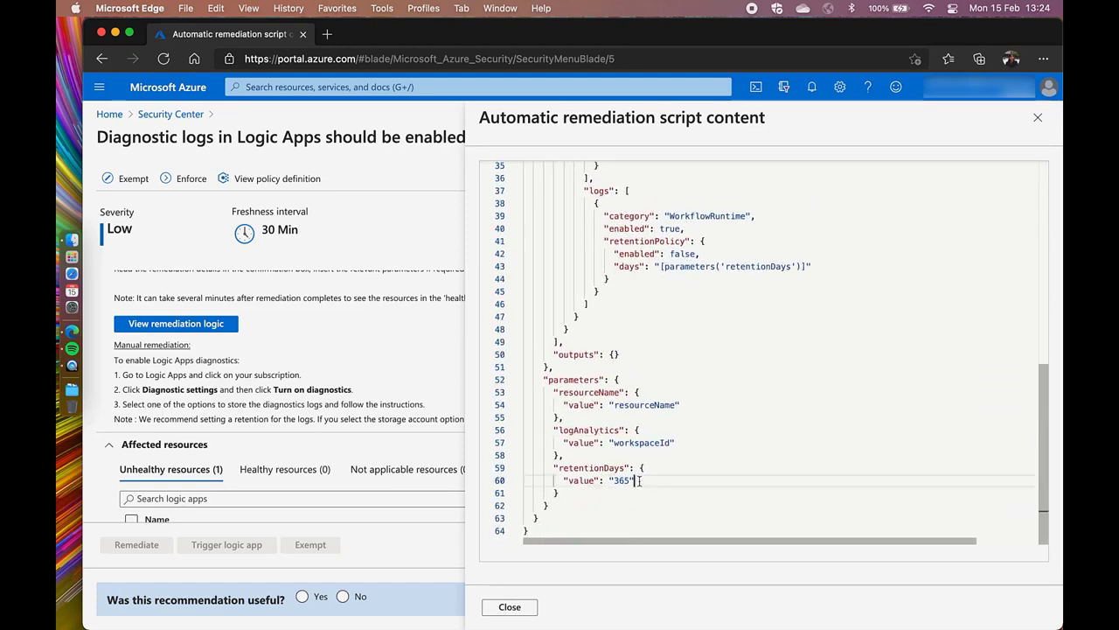
pyautogui.moveTo(639, 480); pyautogui.dragTo(613, 480)
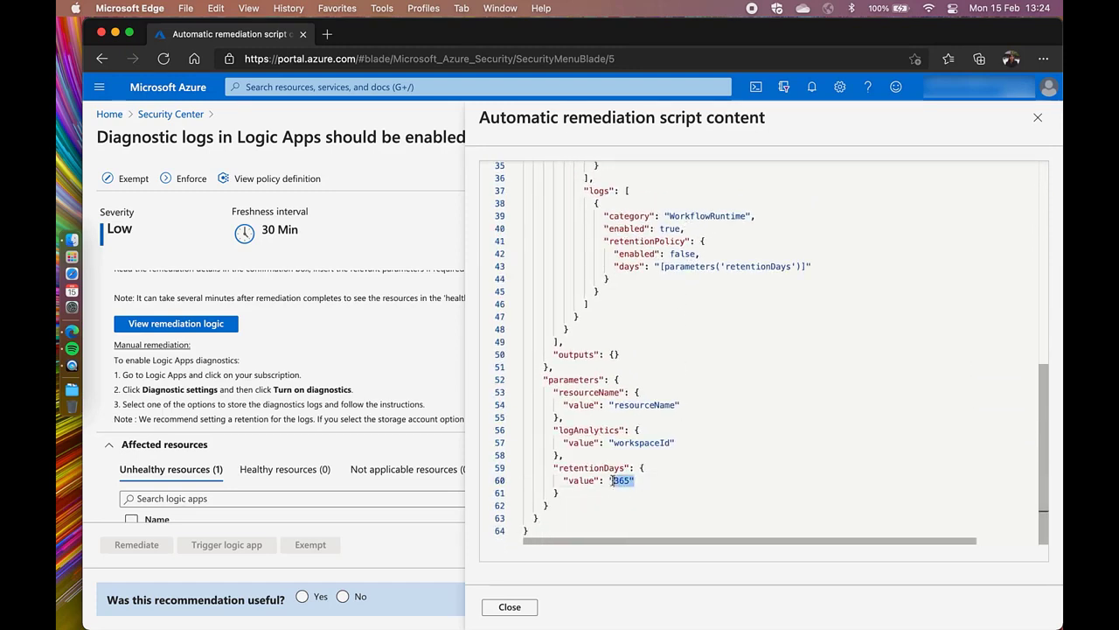
pyautogui.click(1038, 117)
# Remediate the remove-malwareblob logic app using the LAWorkspaceUniverse workspace and dismiss the notification
pyautogui.scroll(-2, 349, 396)
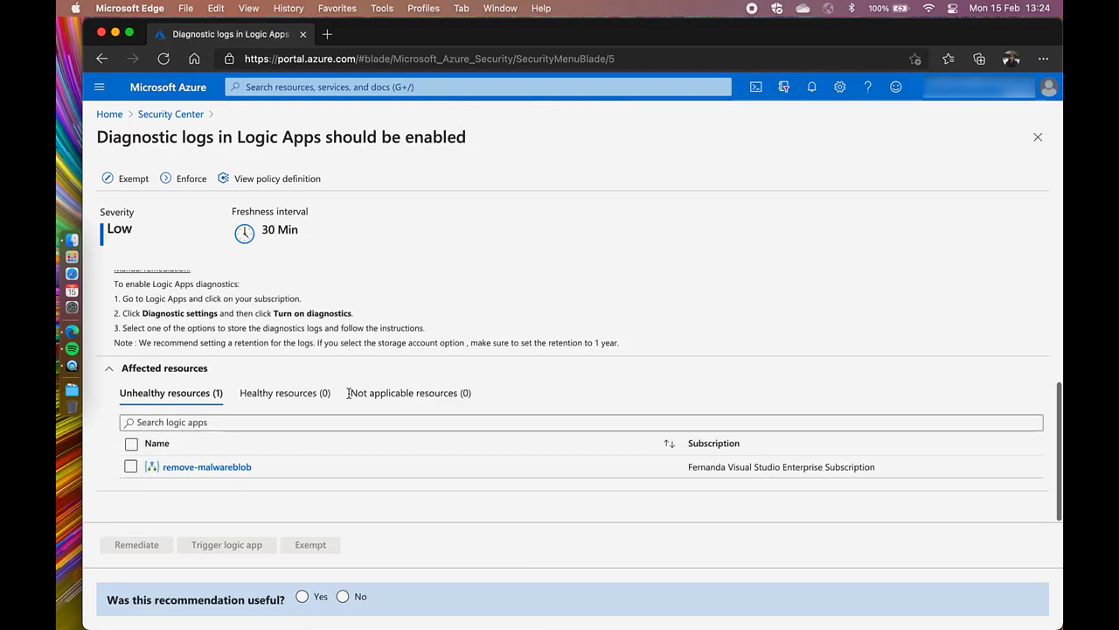
pyautogui.click(130, 467)
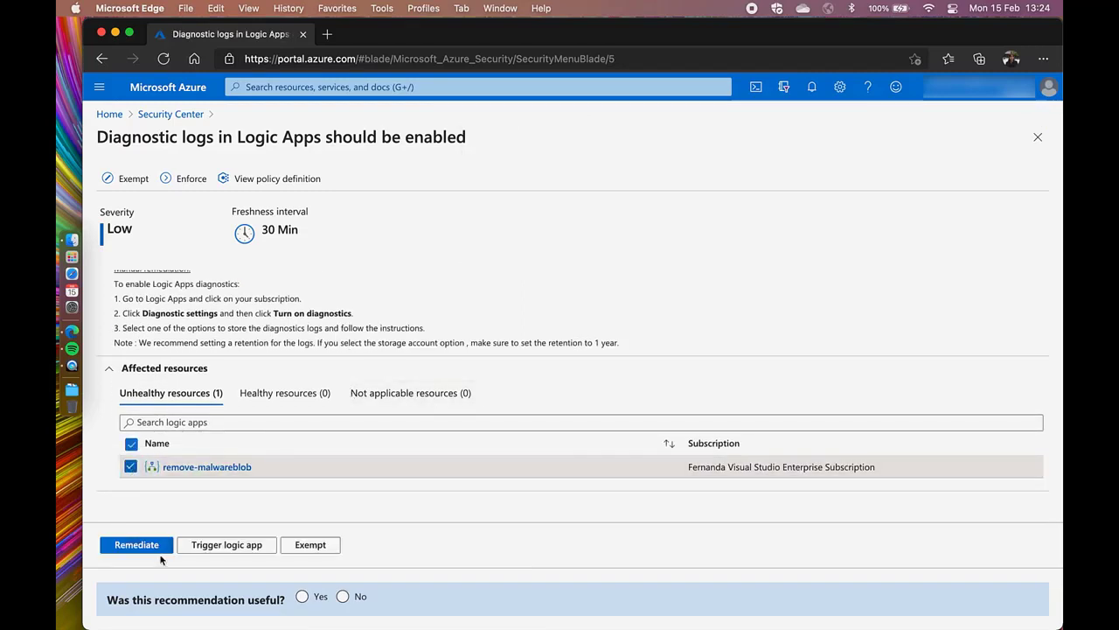
pyautogui.click(136, 544)
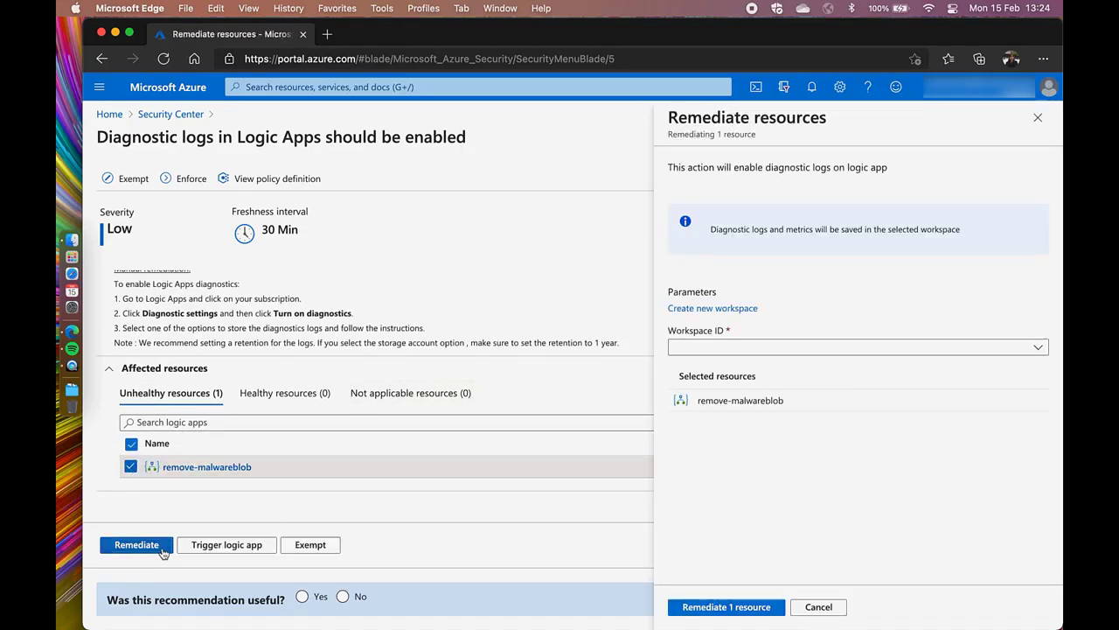
pyautogui.click(754, 349)
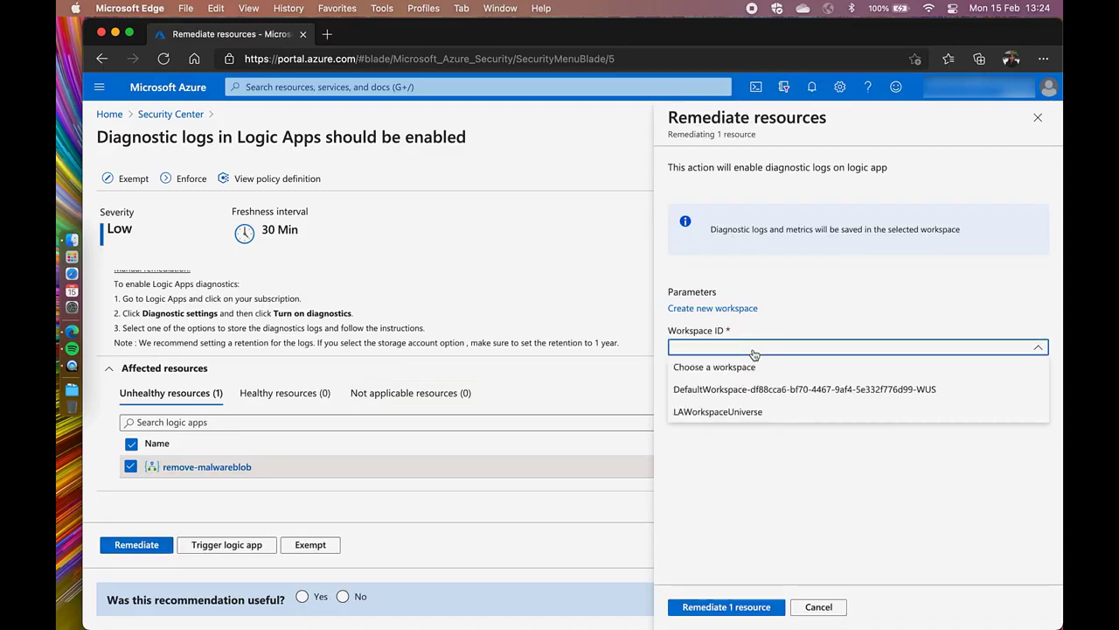
pyautogui.click(747, 412)
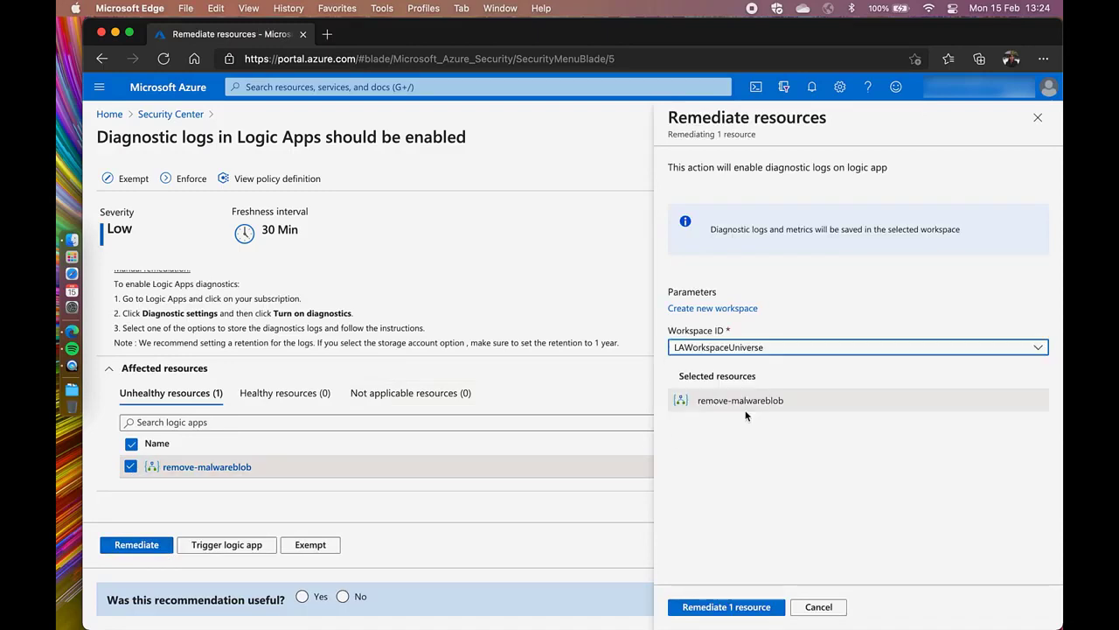
pyautogui.click(741, 402)
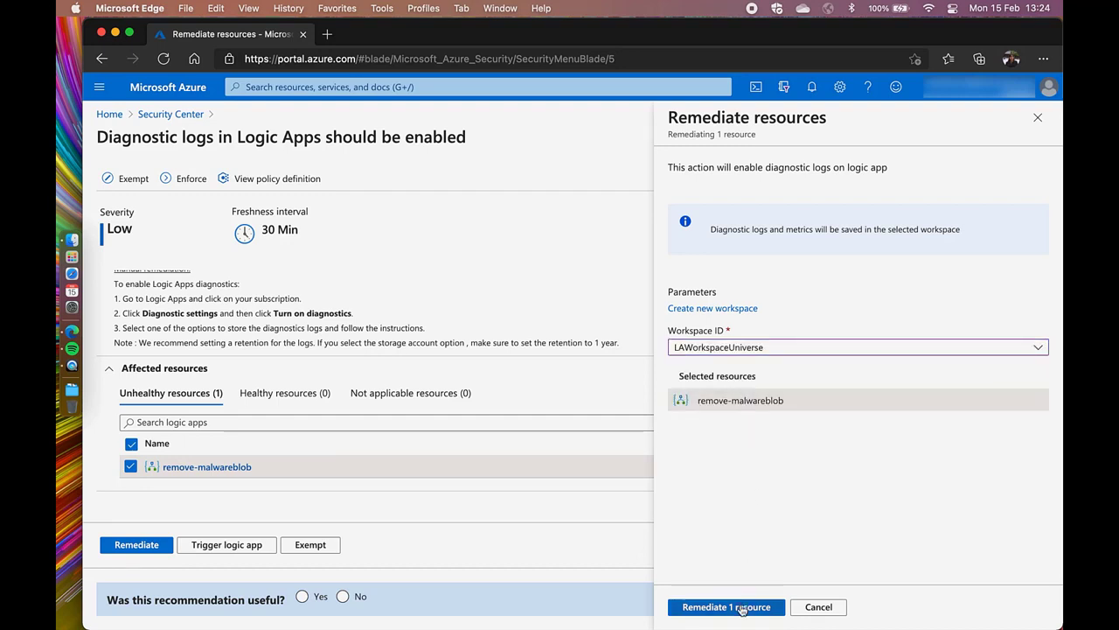
pyautogui.click(742, 607)
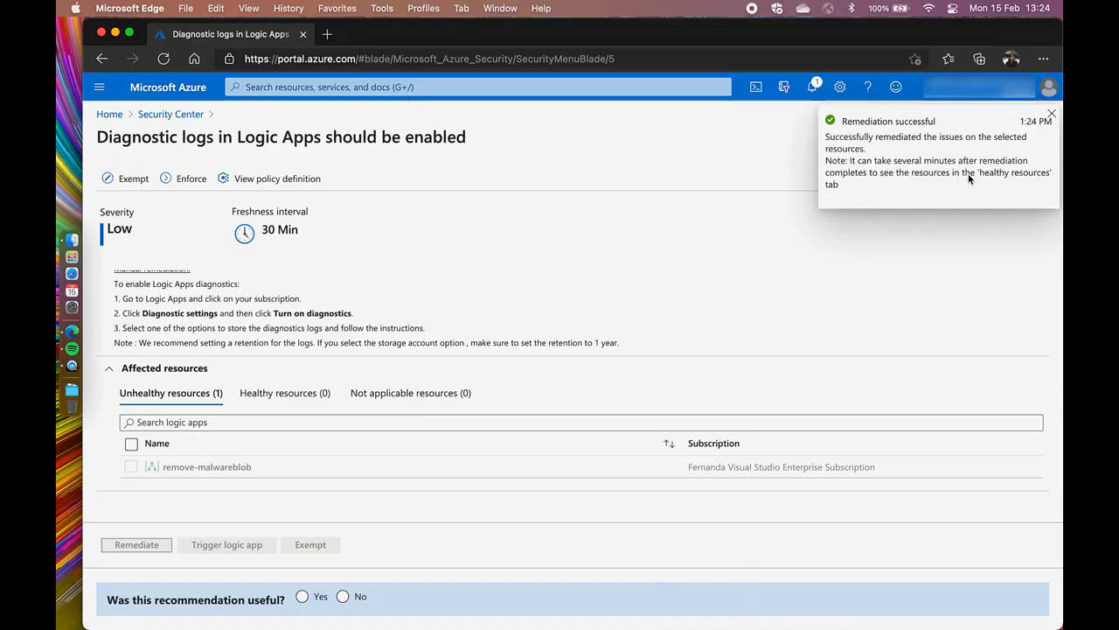
pyautogui.click(1050, 117)
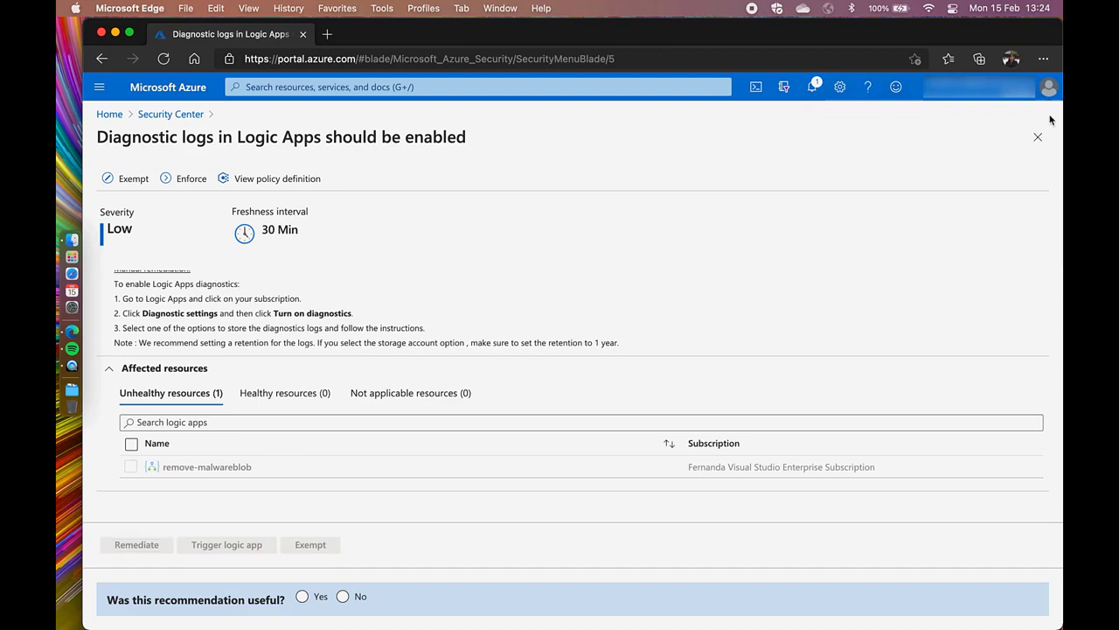
# Return to the recommendations list, open "Diagnostic logs in Virtual Machine Scale Sets should be enabled" and expand its remediation steps
pyautogui.click(1039, 146)
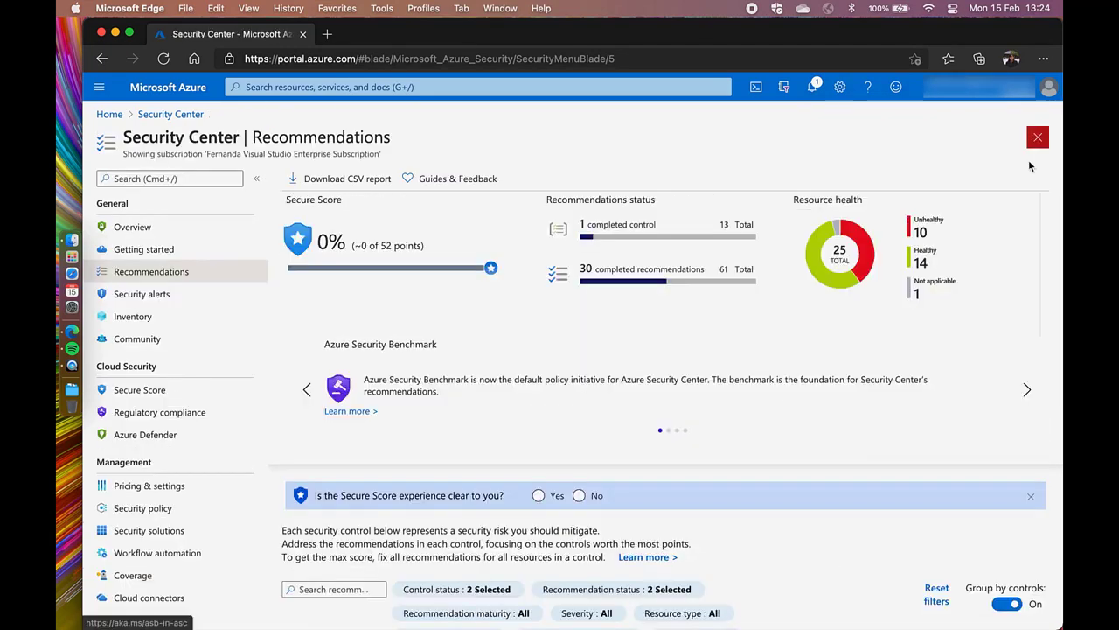
pyautogui.scroll(-5, 885, 394)
pyautogui.scroll(-3, 885, 396)
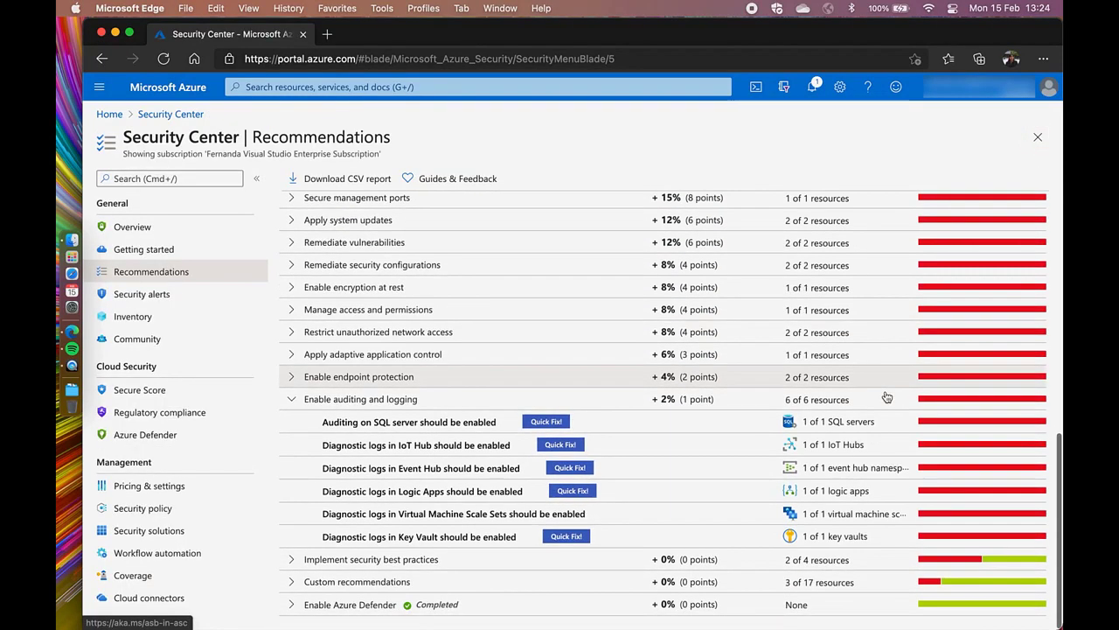
pyautogui.click(525, 516)
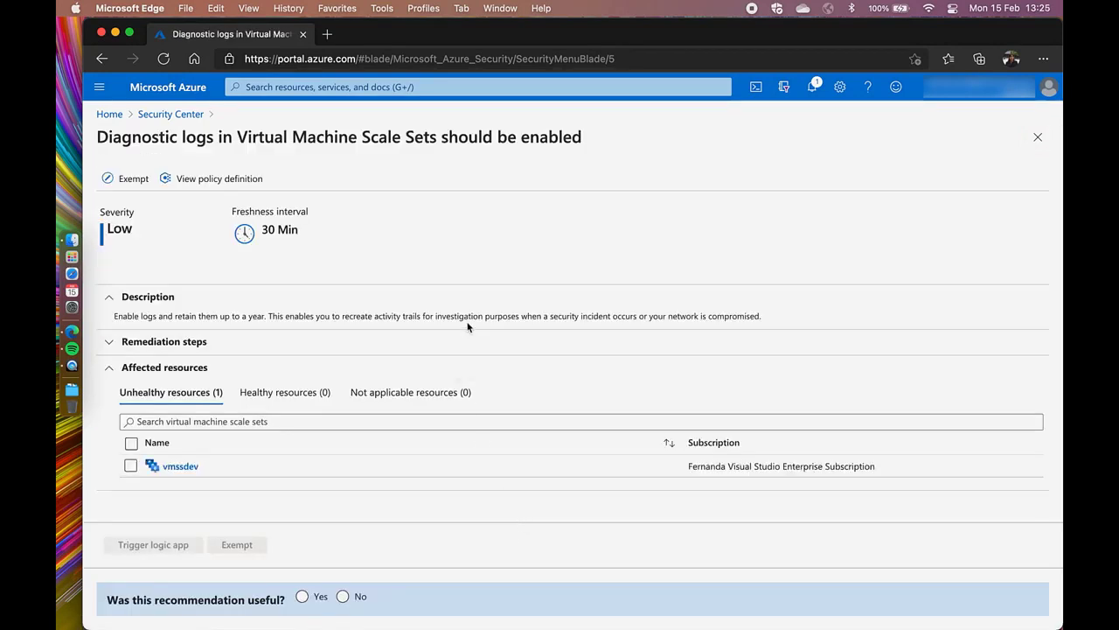
pyautogui.click(172, 343)
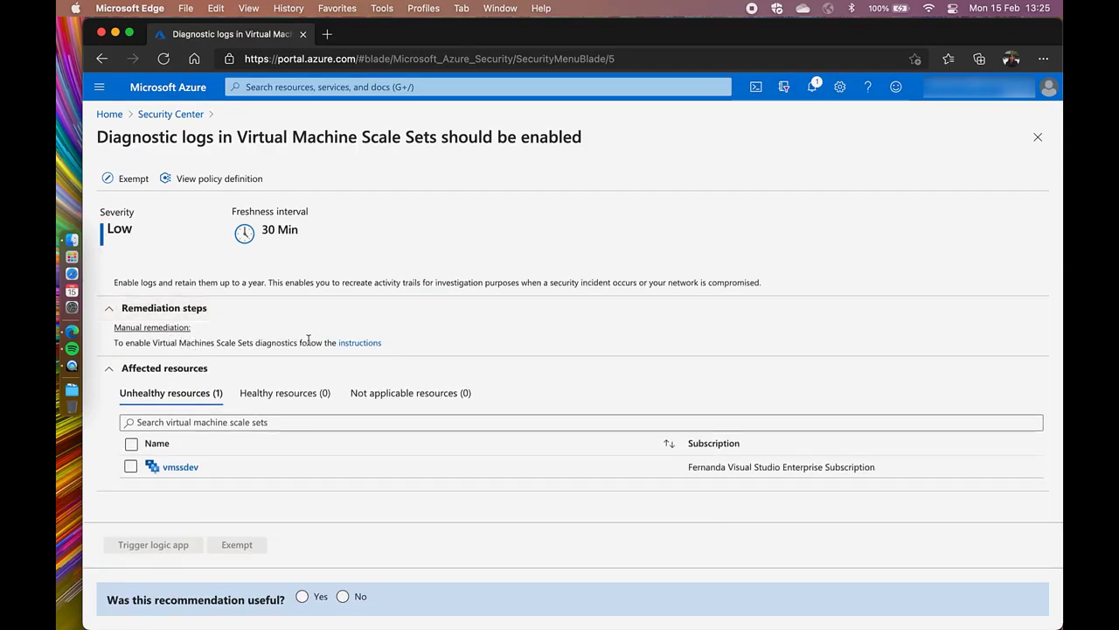
# Review the linked az vmss diagnostics instructions for the manual remediation and return to the Security Center recommendations list
pyautogui.click(352, 344)
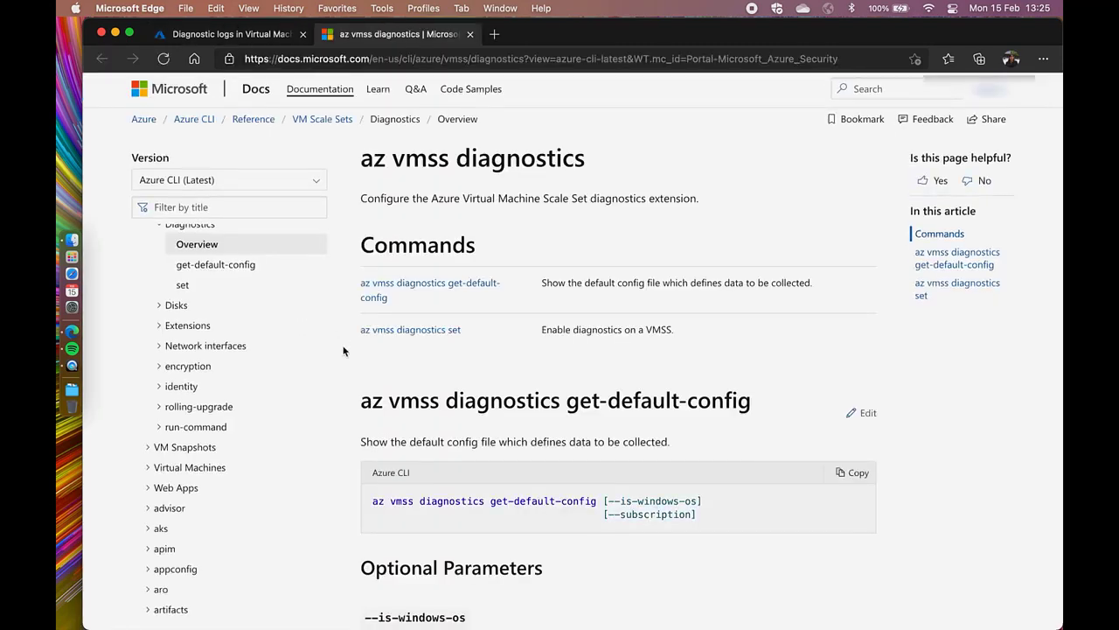
pyautogui.scroll(-5, 343, 351)
pyautogui.scroll(-2, 343, 351)
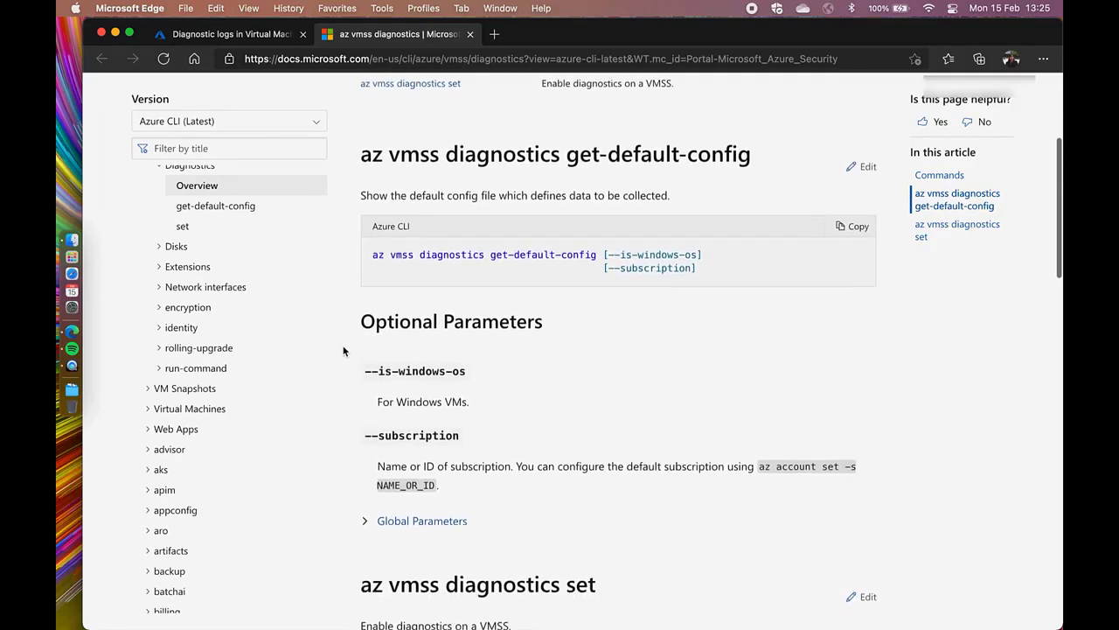
pyautogui.scroll(-2, 343, 351)
pyautogui.scroll(-10, 343, 351)
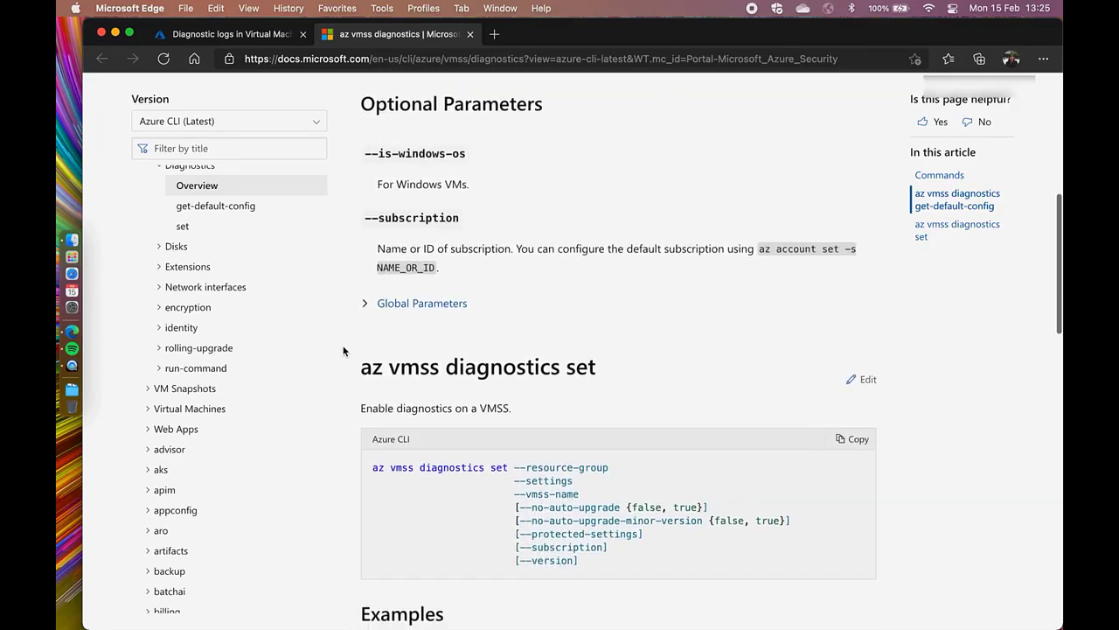
pyautogui.scroll(20, 342, 351)
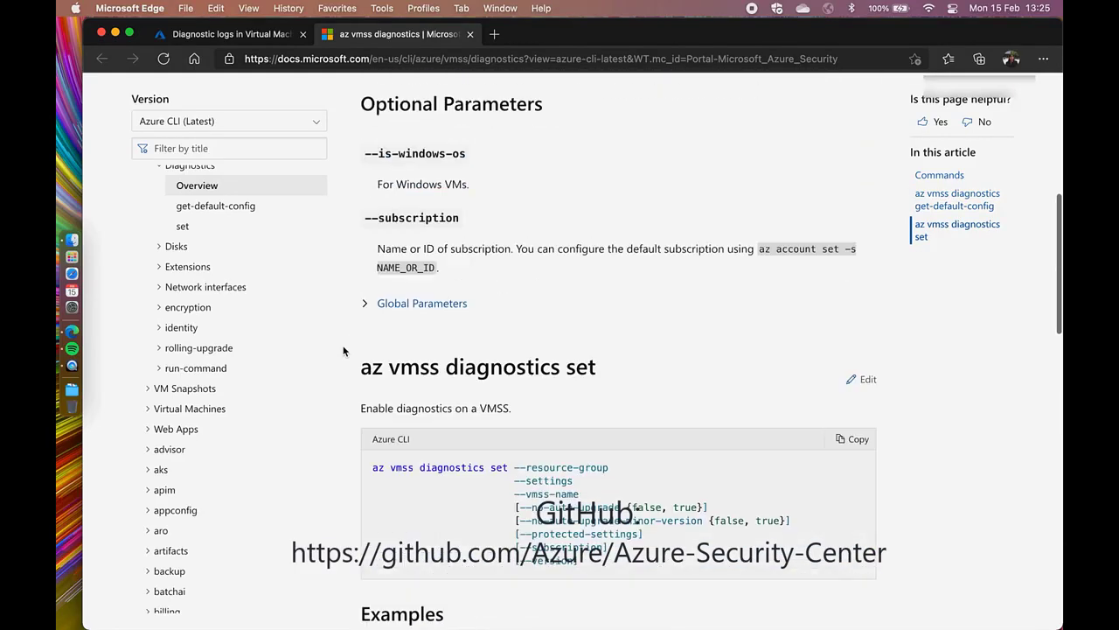
pyautogui.click(278, 43)
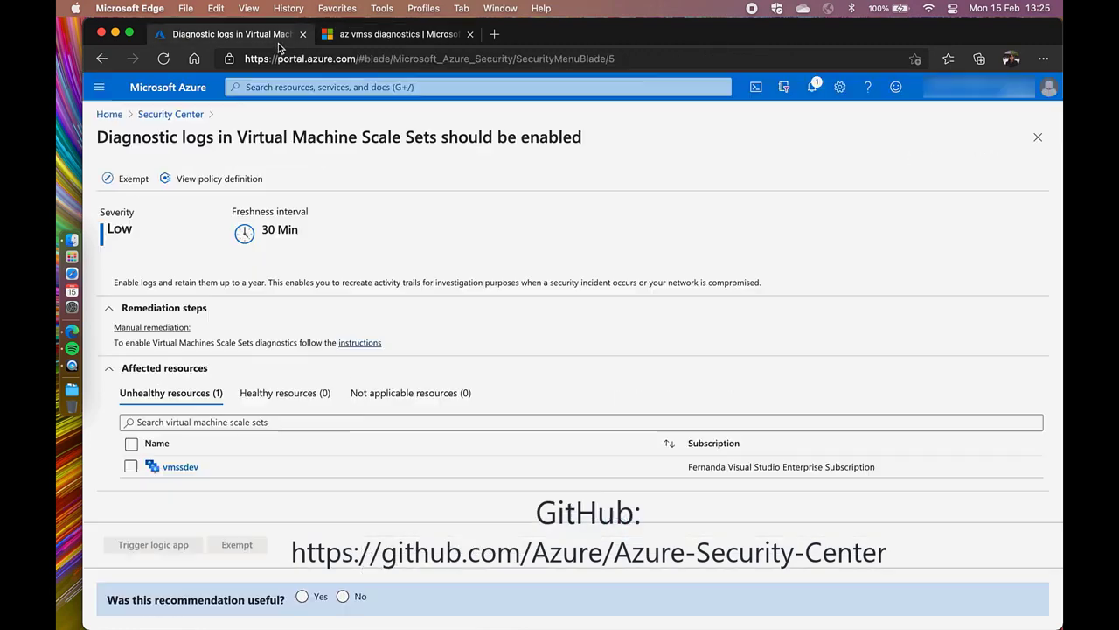
pyautogui.click(1038, 138)
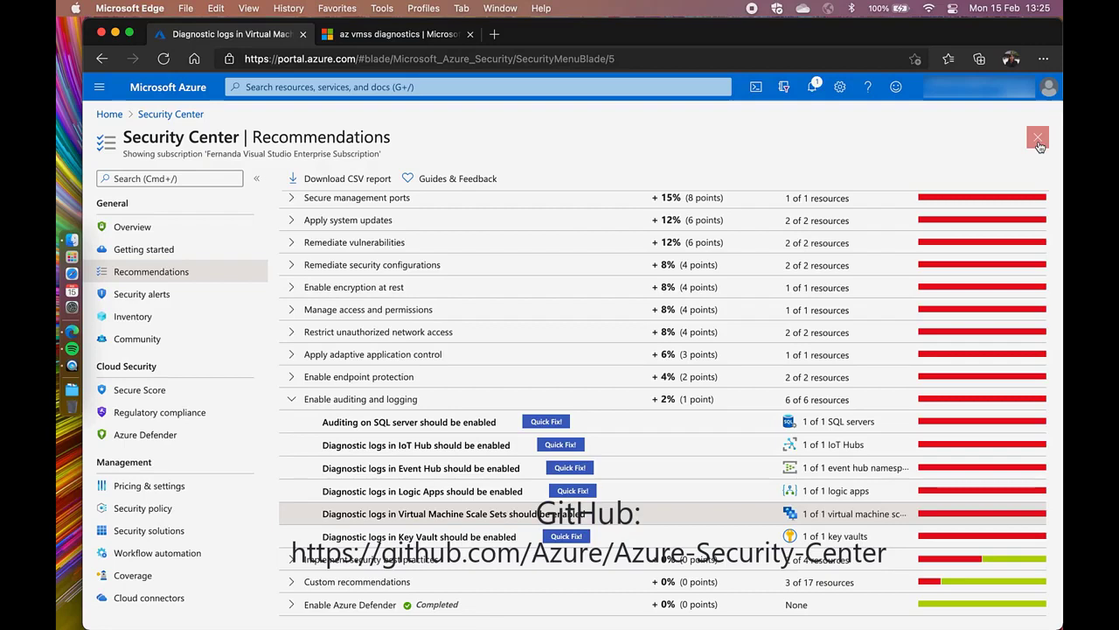